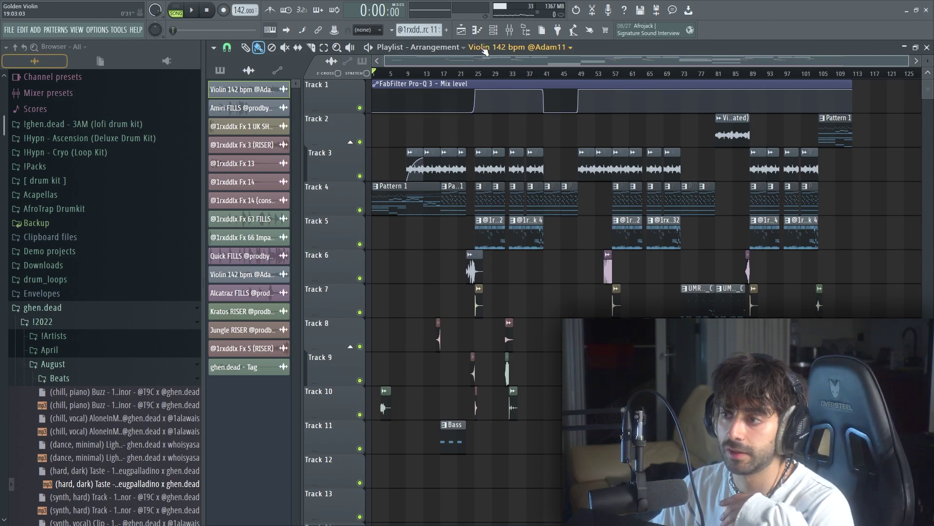
Step: Open the Kontakt_2 notes of Pattern 1 in the piano roll and examine the full melody across all 24 bars
click(494, 31)
click(494, 31)
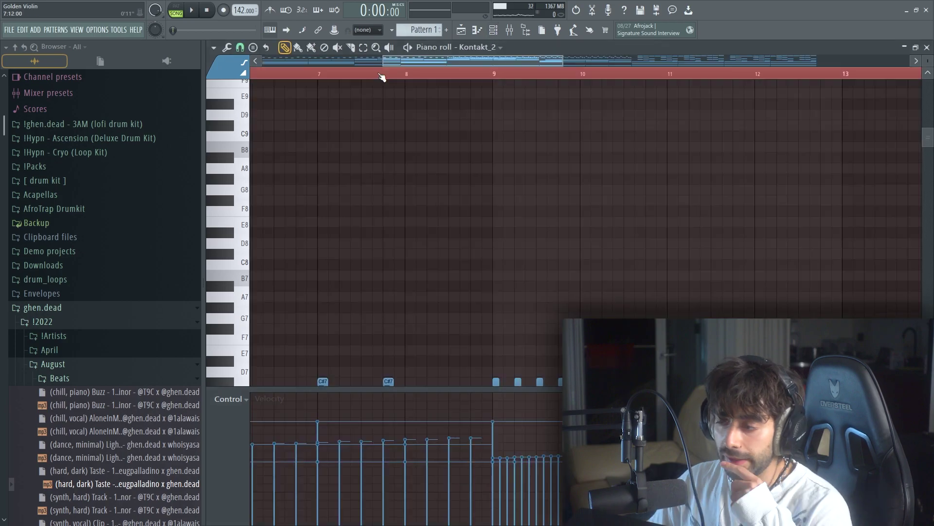
scroll(381, 73, down, 3)
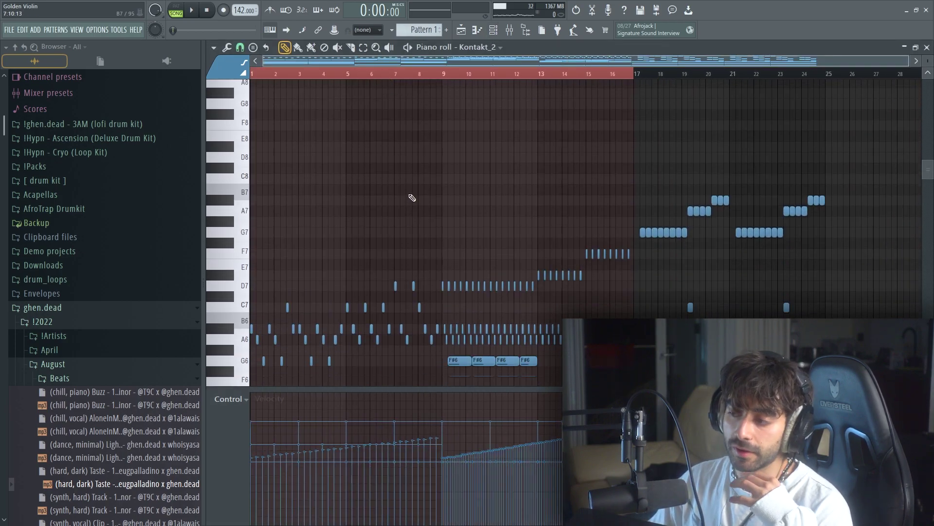
scroll(484, 163, down, 1)
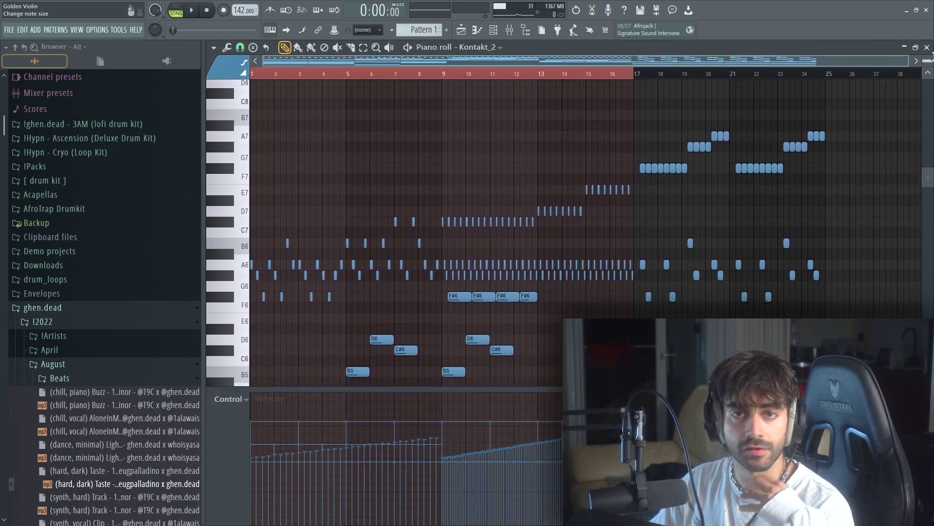
scroll(932, 56, down, 3)
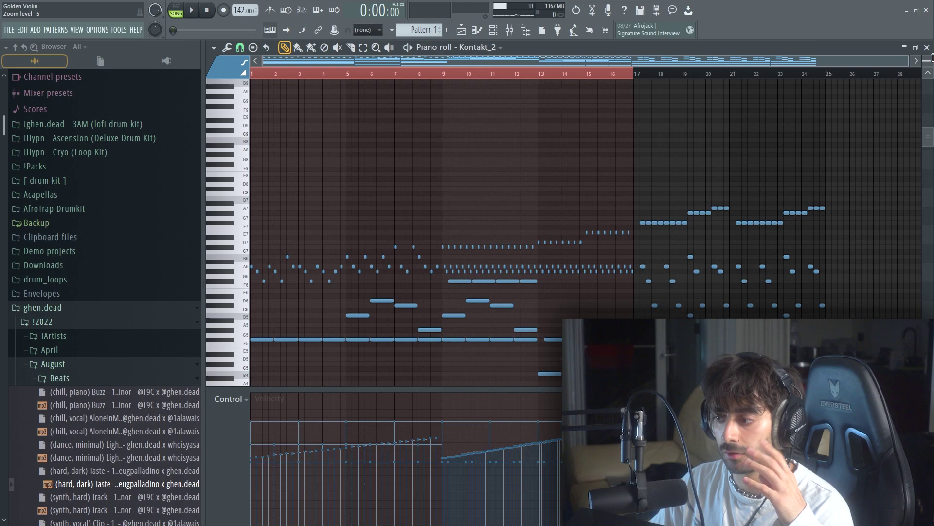
scroll(785, 112, down, 6)
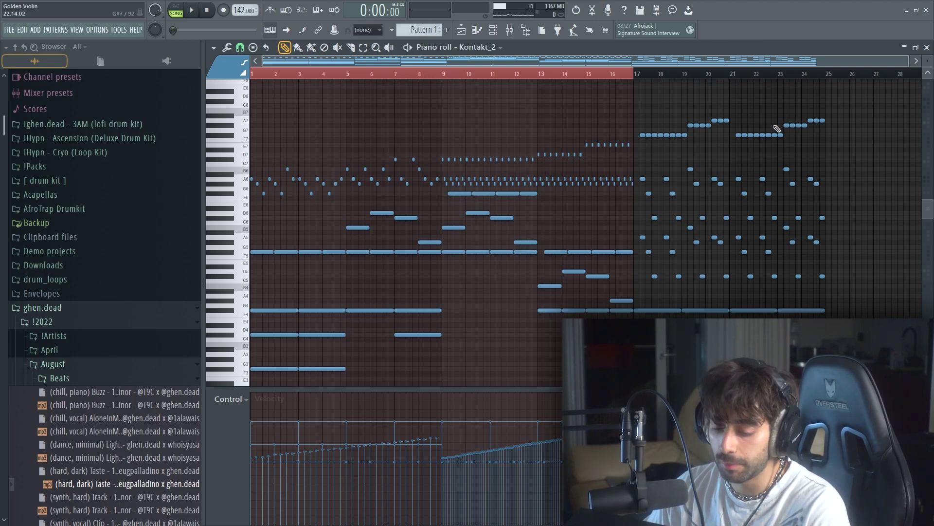
ctrl+drag(855, 109, 643, 320)
key(ctrl+d)
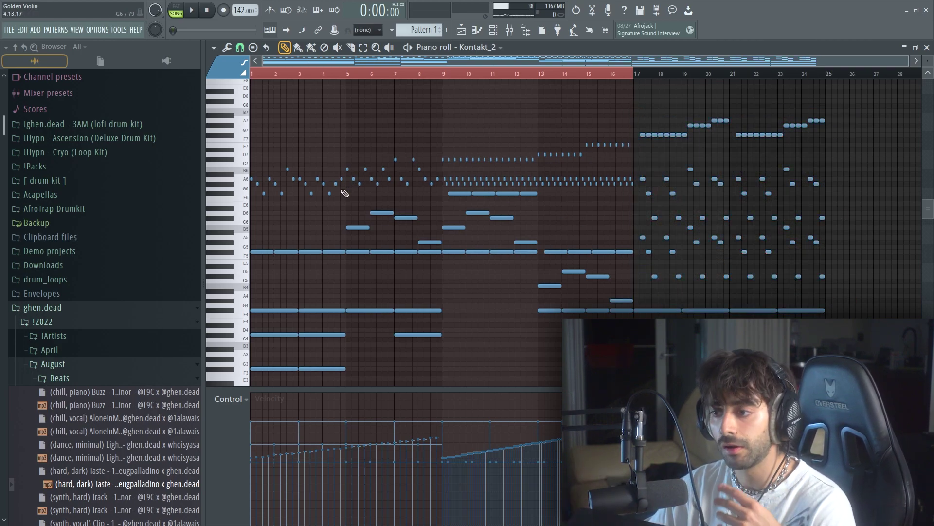
Step: Return to the playlist arrangement and set a time selection from bar 25 to bar 32
click(463, 31)
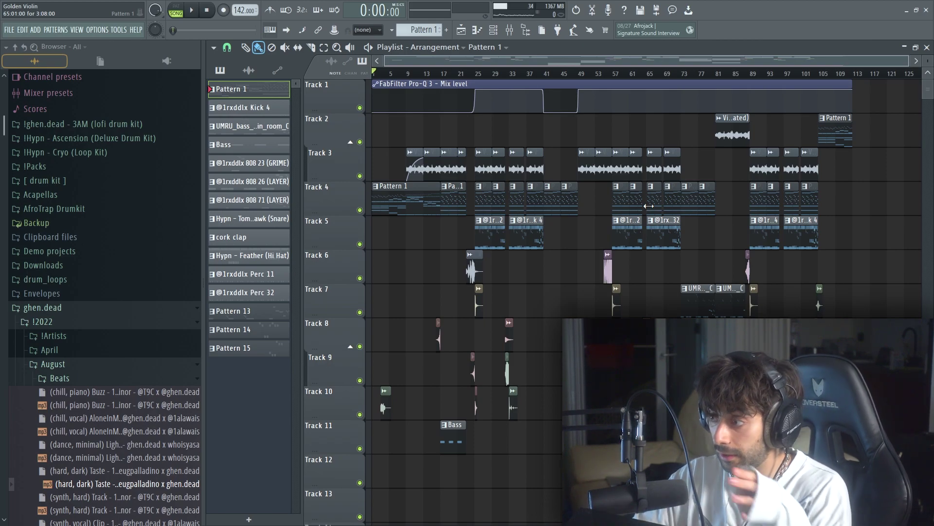
scroll(476, 79, up, 4)
drag(467, 75, 572, 79)
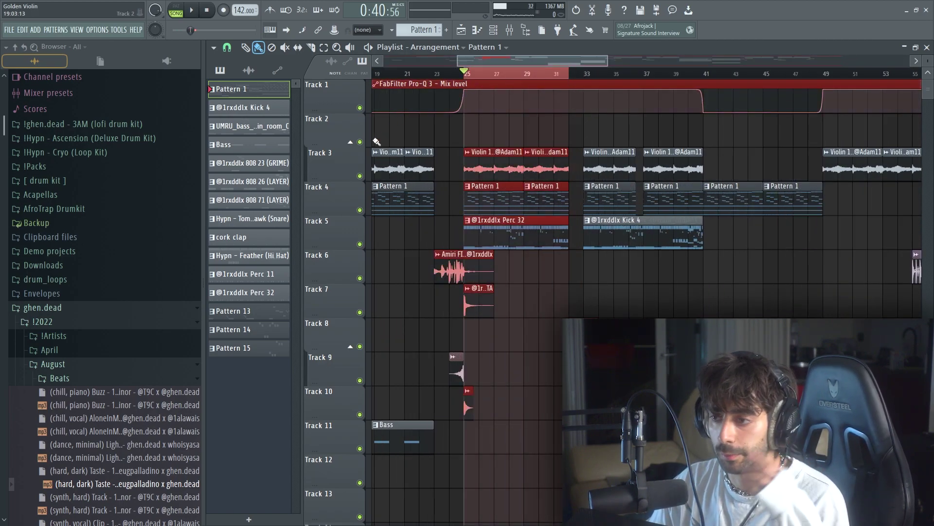
Step: Play the selected bars with only Tracks 1, 3 and 4 active, then with Track 4 soloed
right_click(360, 176)
click(361, 210)
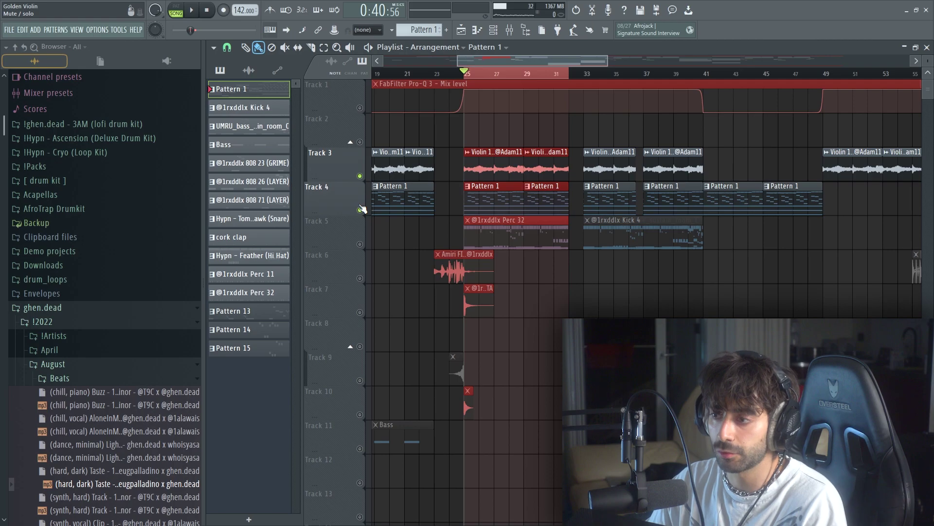
click(360, 107)
key(space)
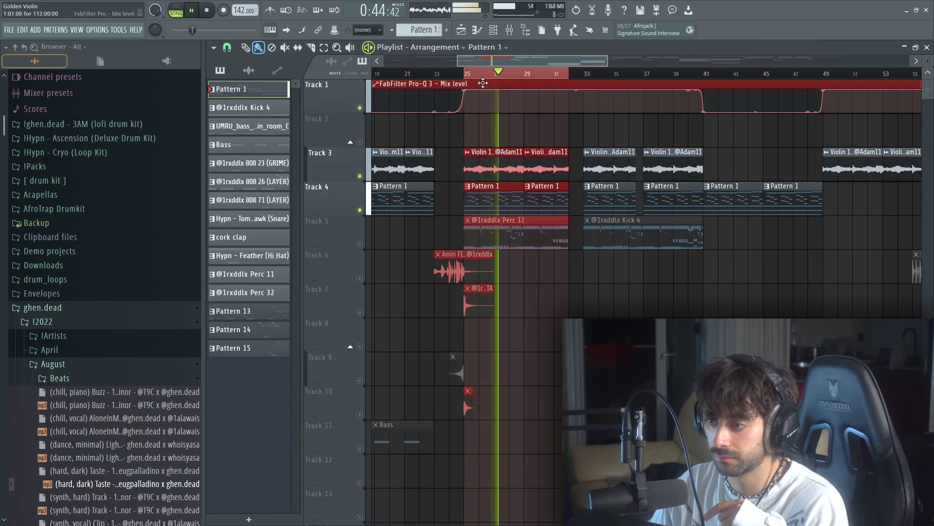
right_click(360, 210)
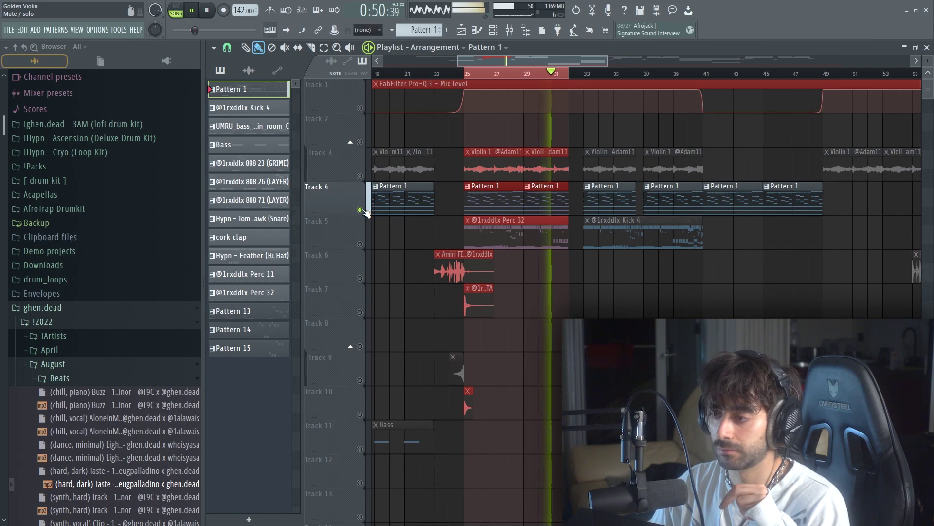
key(space)
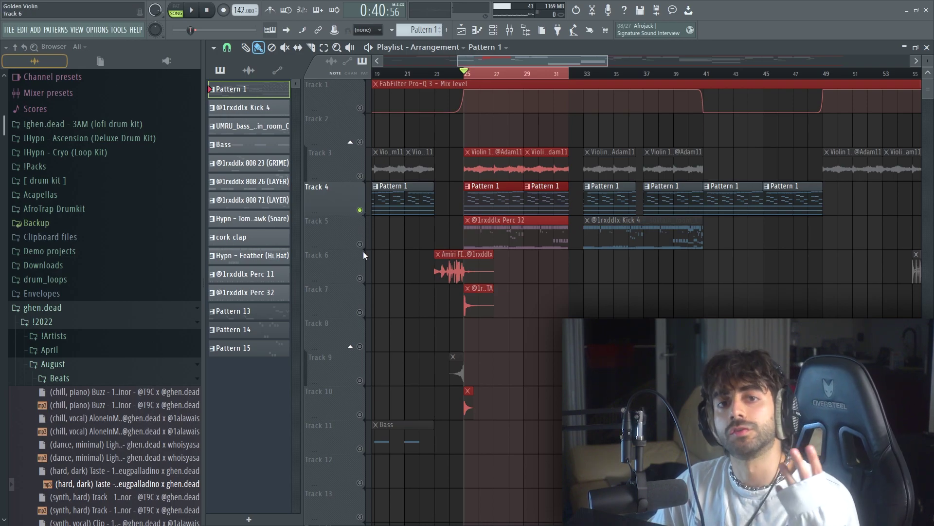
Step: Reactivate all playlist tracks, play the full mix of the drop and clear the time selection
right_click(359, 282)
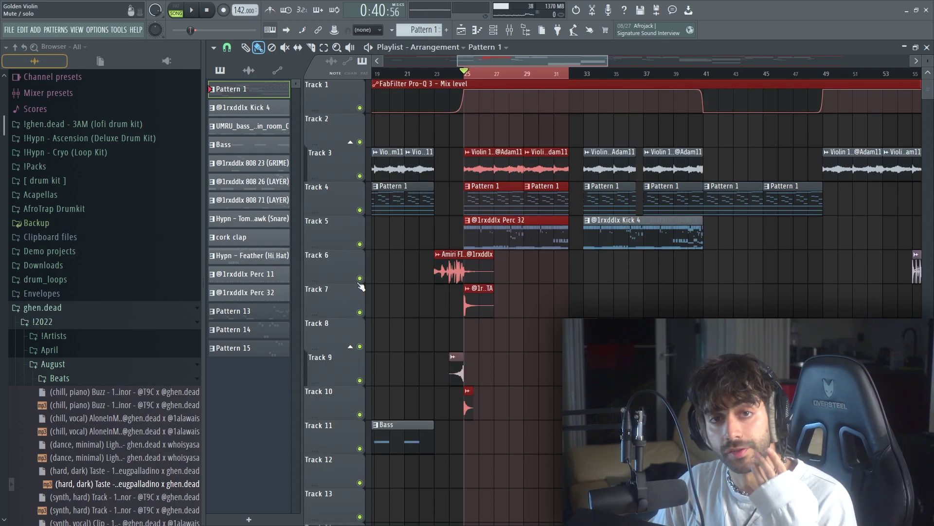
key(space)
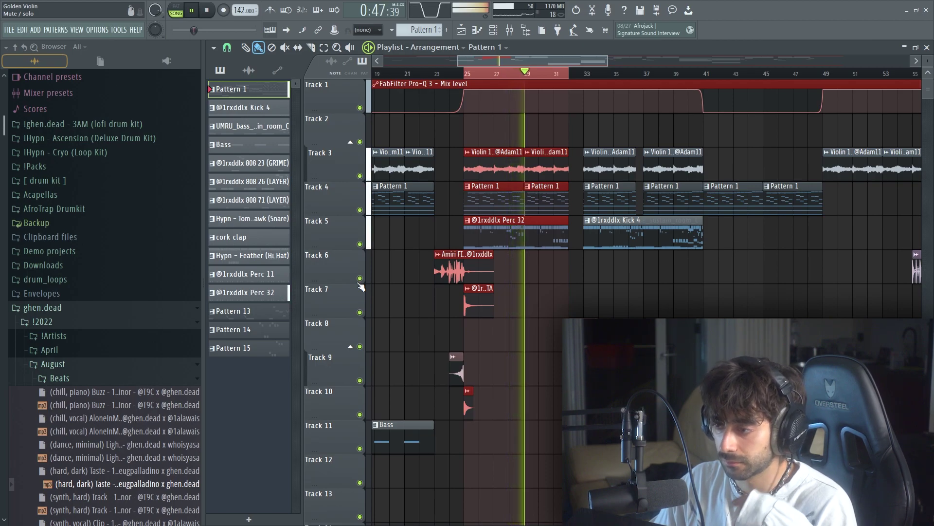
ctrl+click(527, 74)
scroll(529, 80, up, 1)
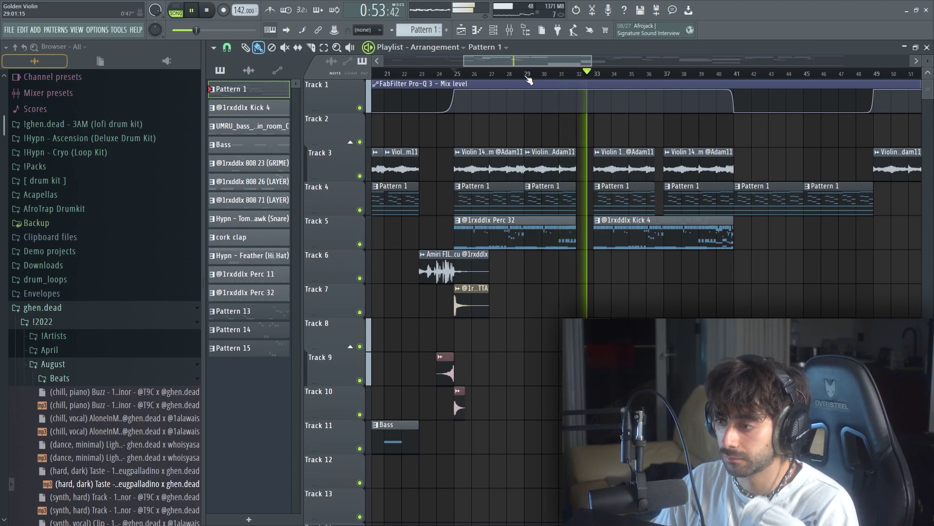
key(space)
Step: Open the Amiri (SNARE) notes of the Hypn Snare pattern in the piano roll and play them back
click(493, 30)
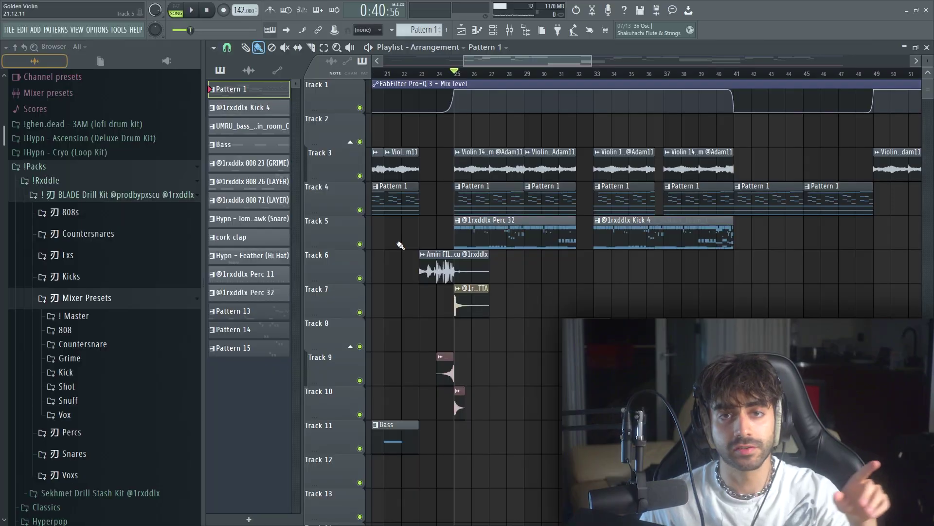
key(F6)
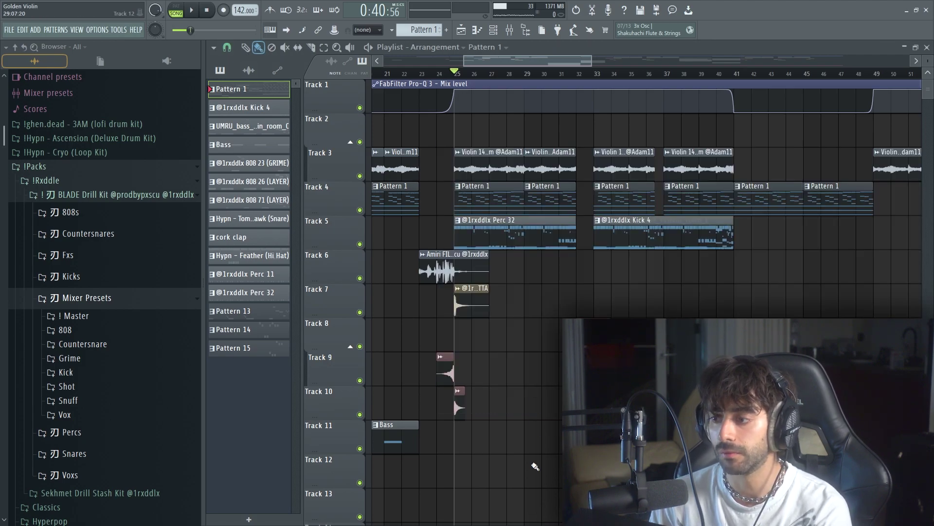
key(F7)
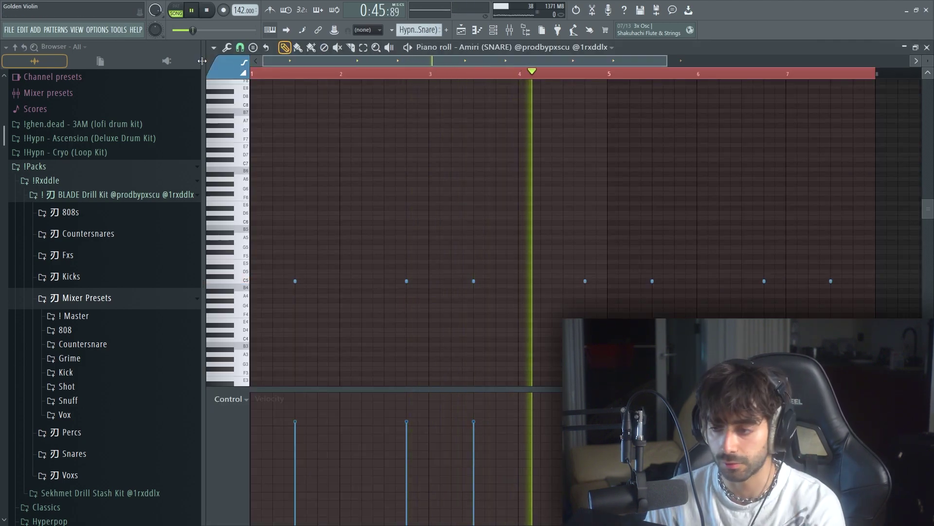
key(space)
Step: Open the Moon (CS) notes of the Hypn - Feather (Hi Hat) pattern in the piano roll and play them
key(F6)
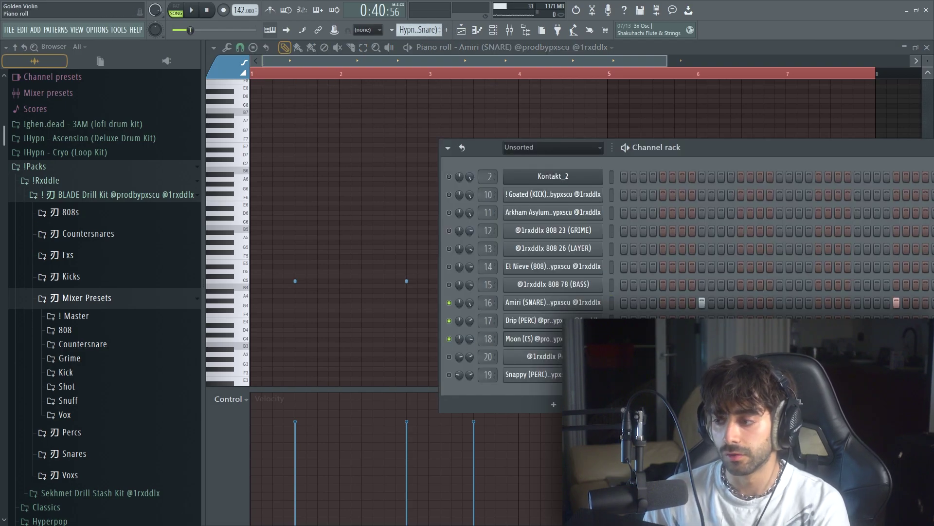
click(565, 283)
scroll(417, 30, down, 2)
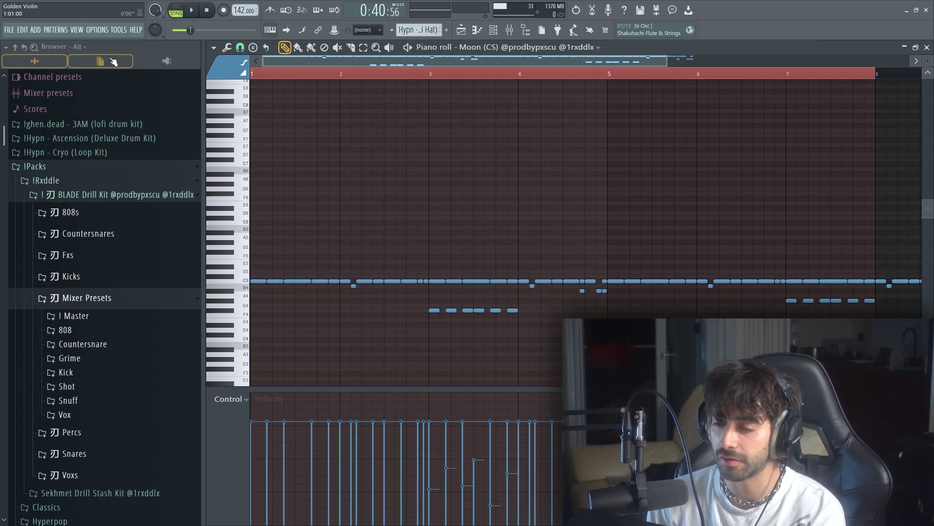
key(space)
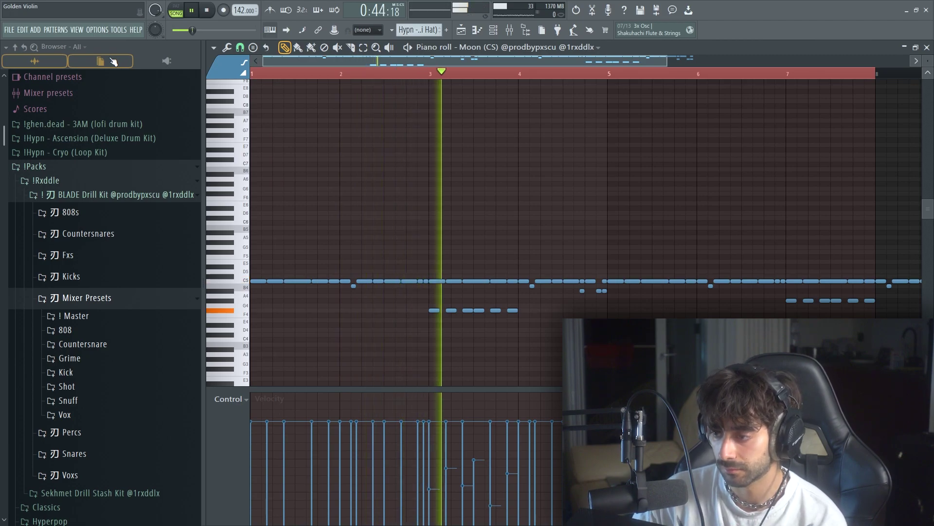
click(477, 30)
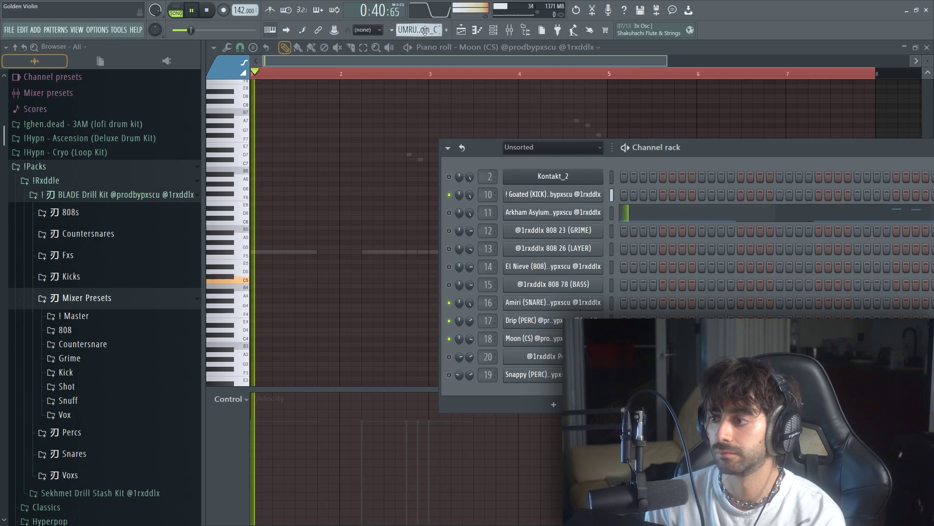
scroll(425, 31, down, 1)
right_click(407, 143)
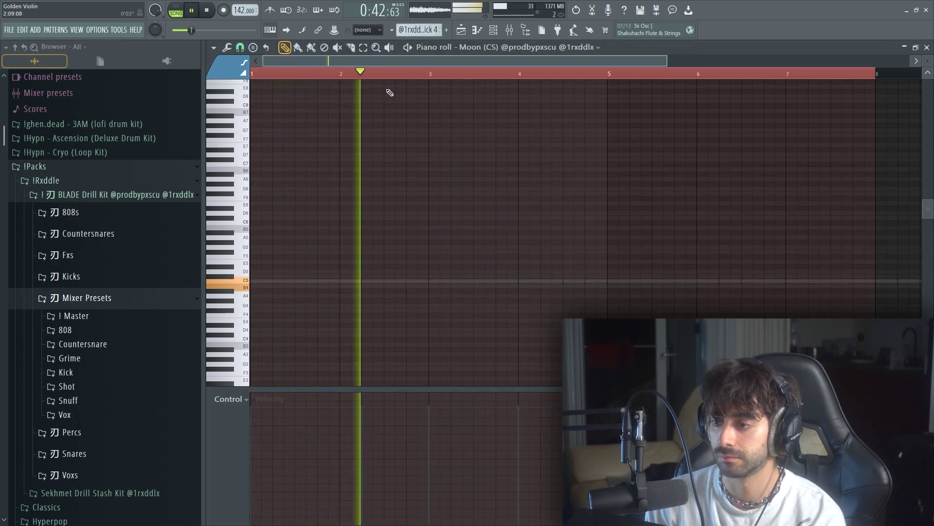
double_click(393, 281)
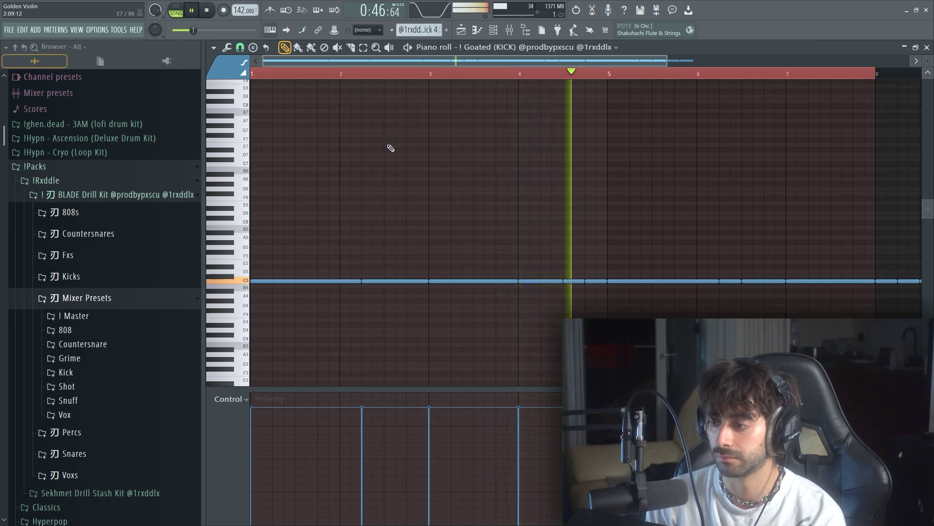
key(space)
Step: Audition the layered 808 sounds on channels 11 to 15 of the channel rack
key(F6)
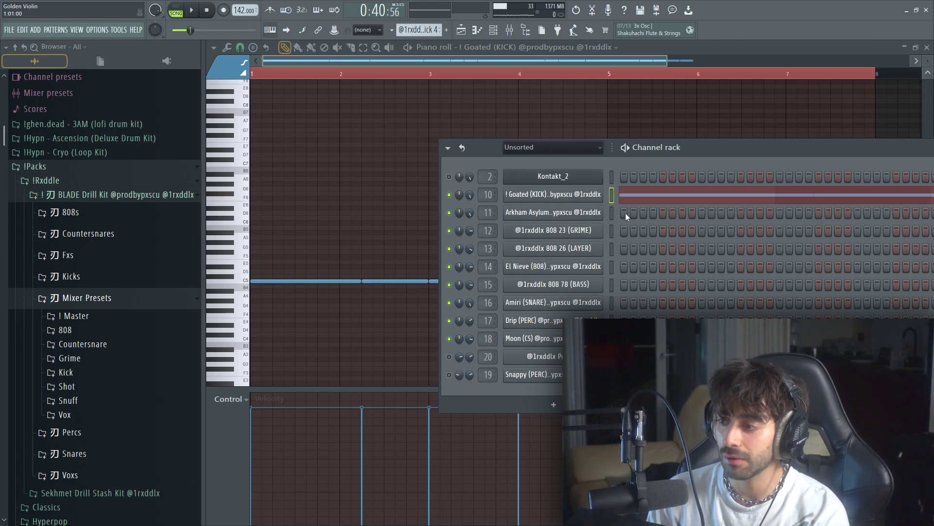
key(q)
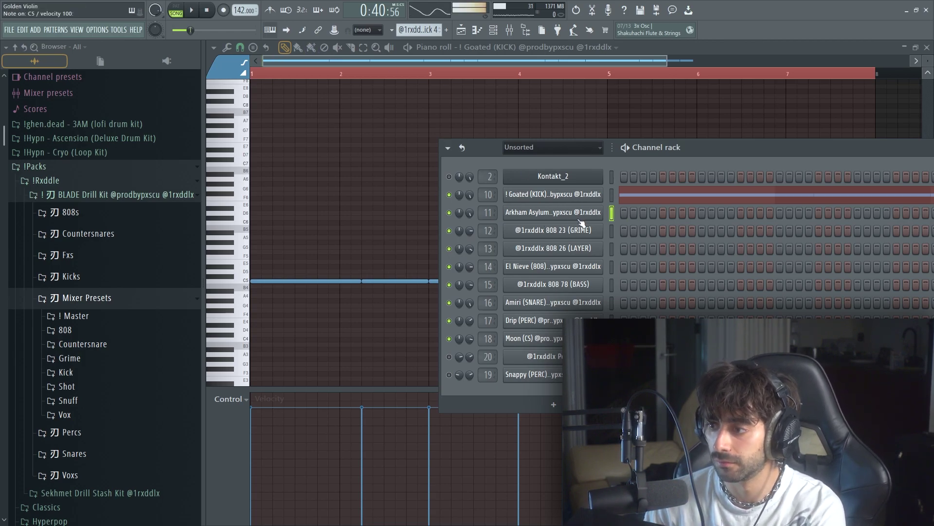
click(612, 247)
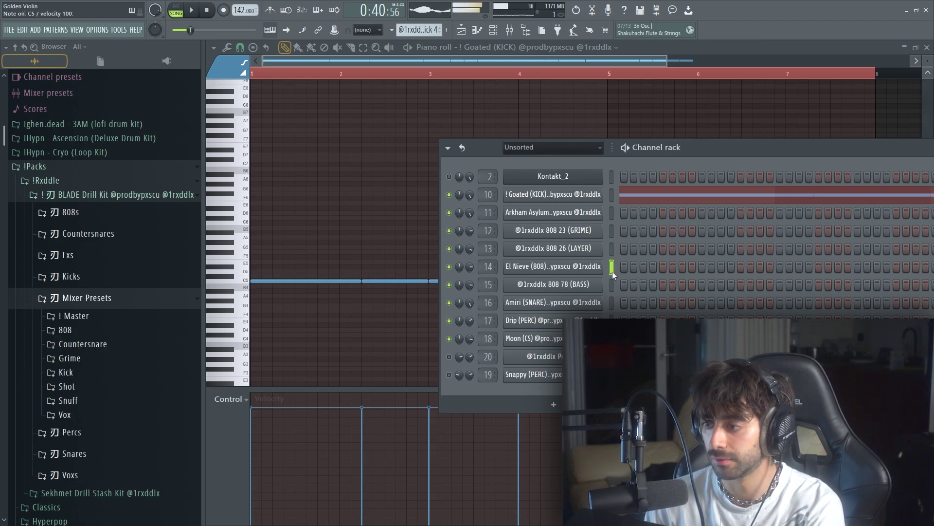
click(612, 285)
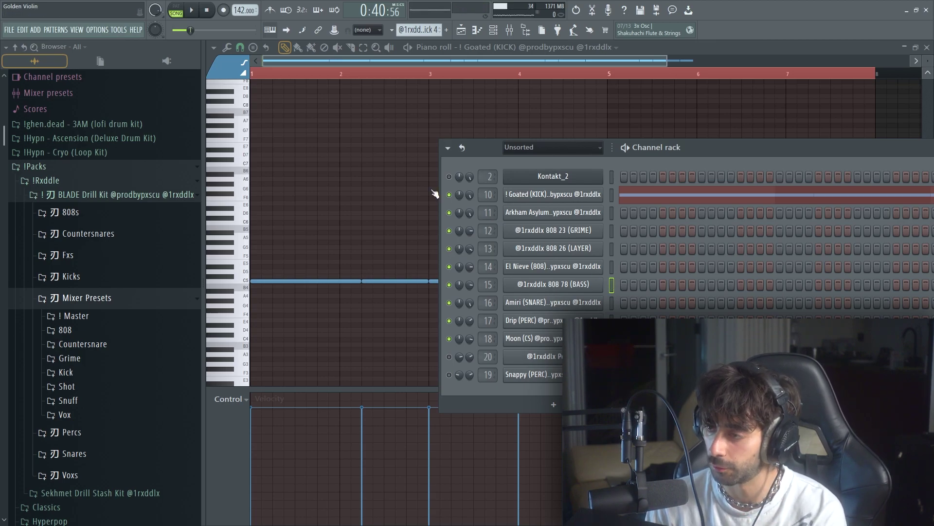
right_click(410, 124)
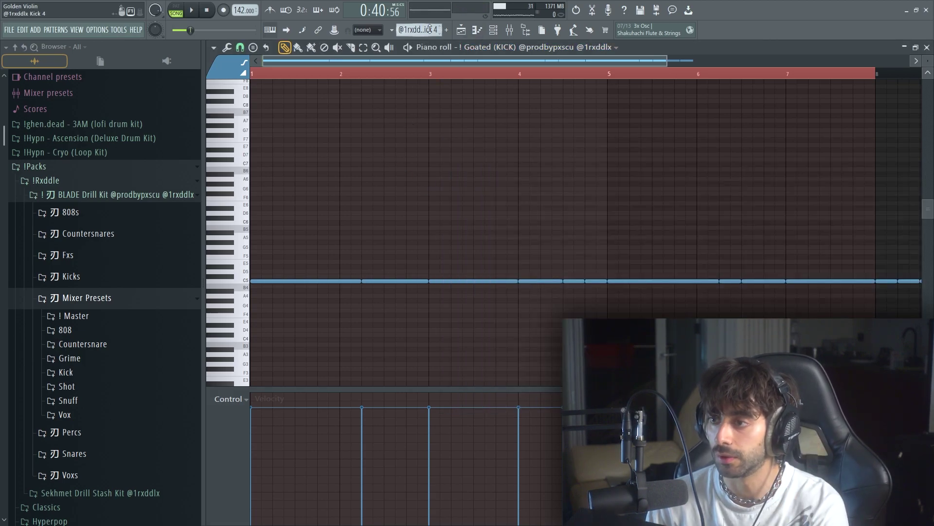
Step: Switch to the UMRU_bass pattern and play it with the channel rack shown
scroll(419, 31, down, 1)
click(494, 30)
key(space)
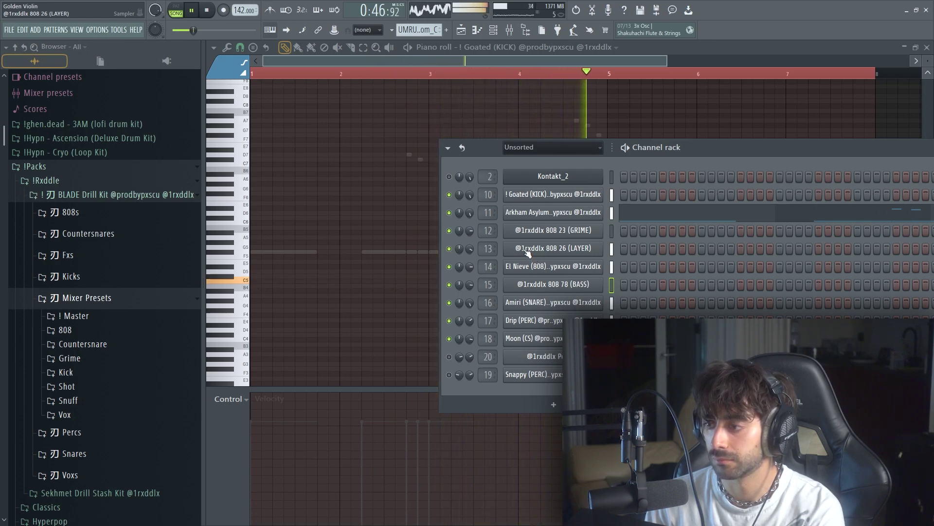
key(space)
right_click(585, 249)
click(629, 248)
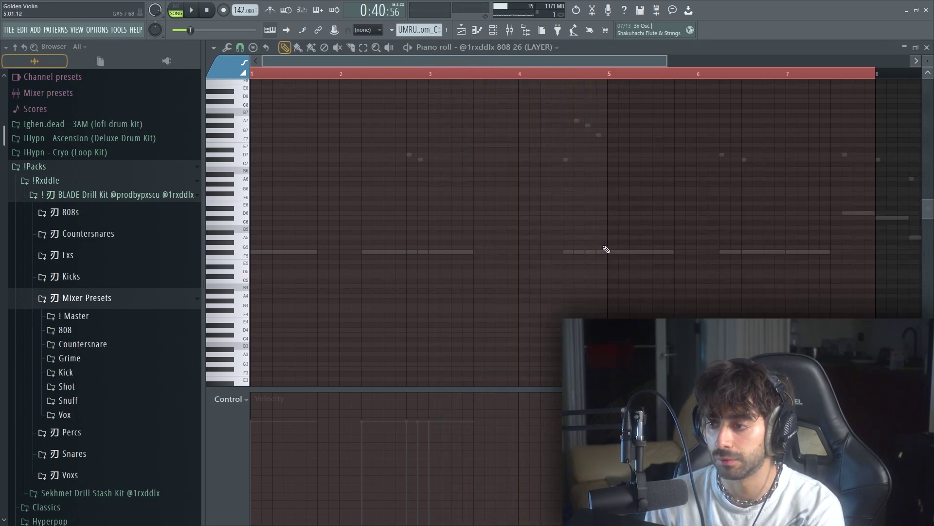
scroll(433, 30, down, 3)
scroll(433, 30, down, 2)
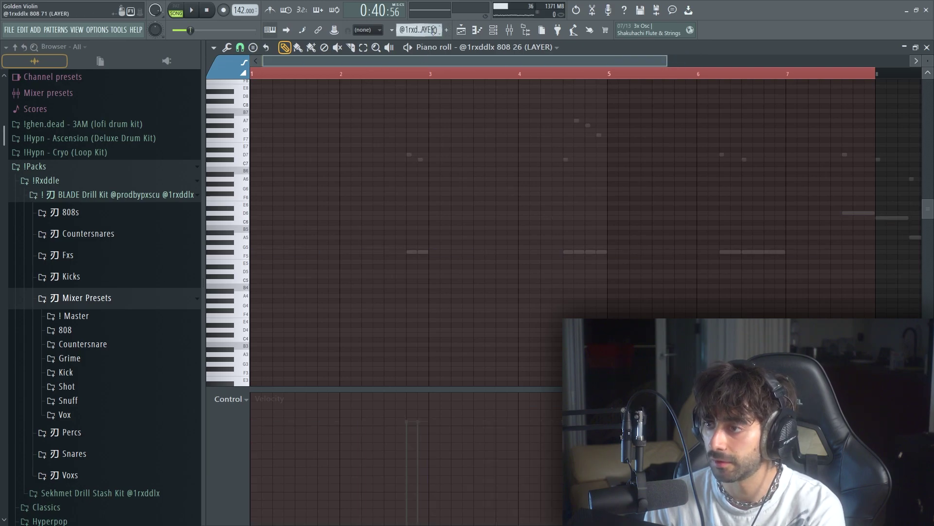
scroll(369, 77, down, 2)
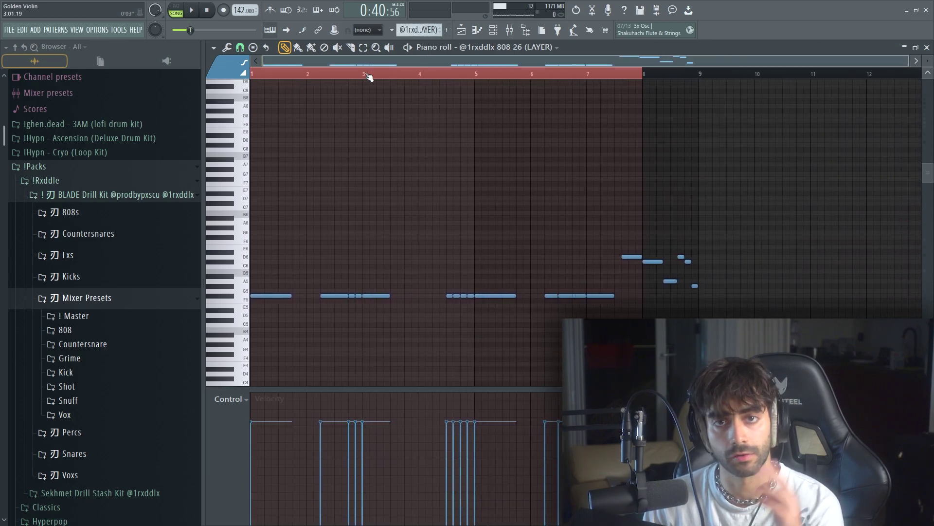
key(space)
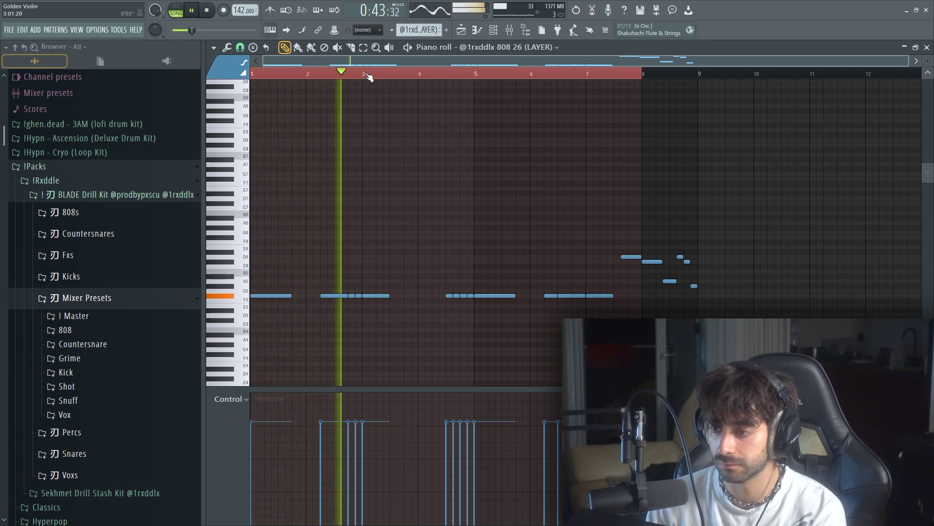
key(space)
click(506, 47)
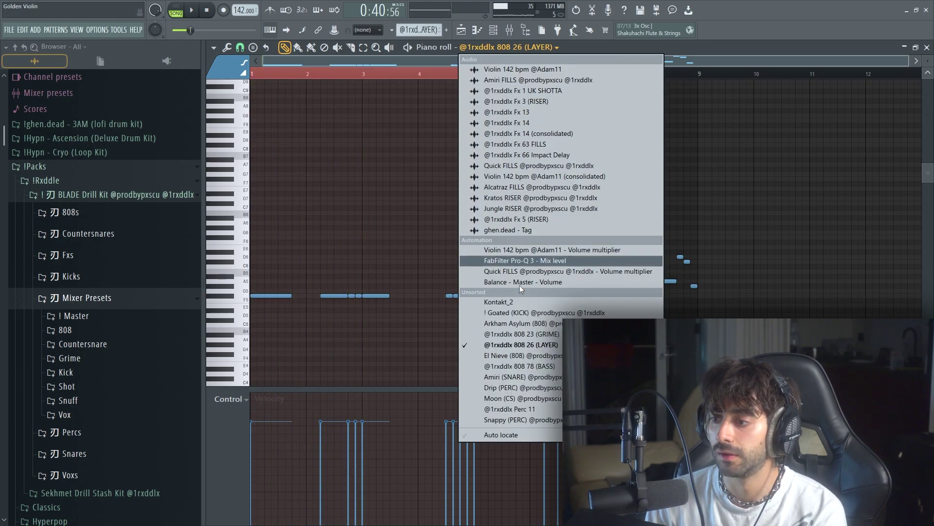
click(490, 30)
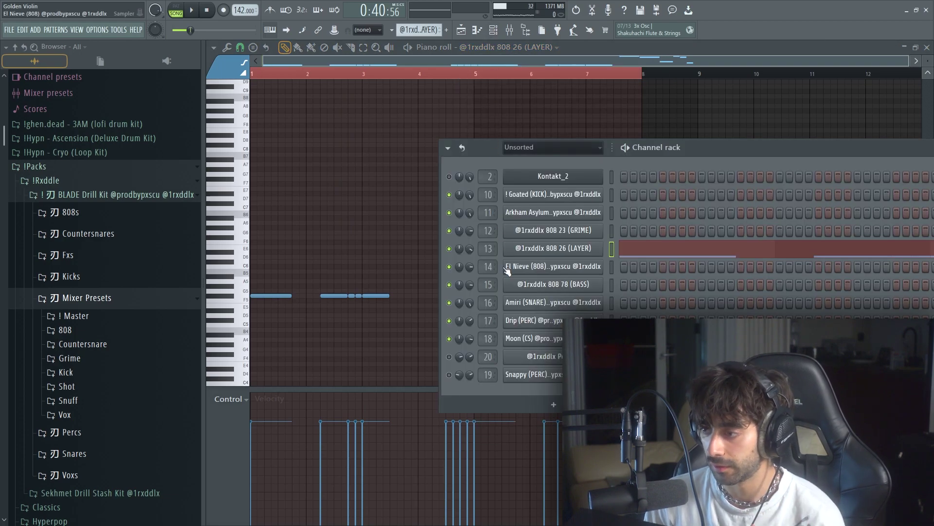
right_click(545, 231)
click(612, 231)
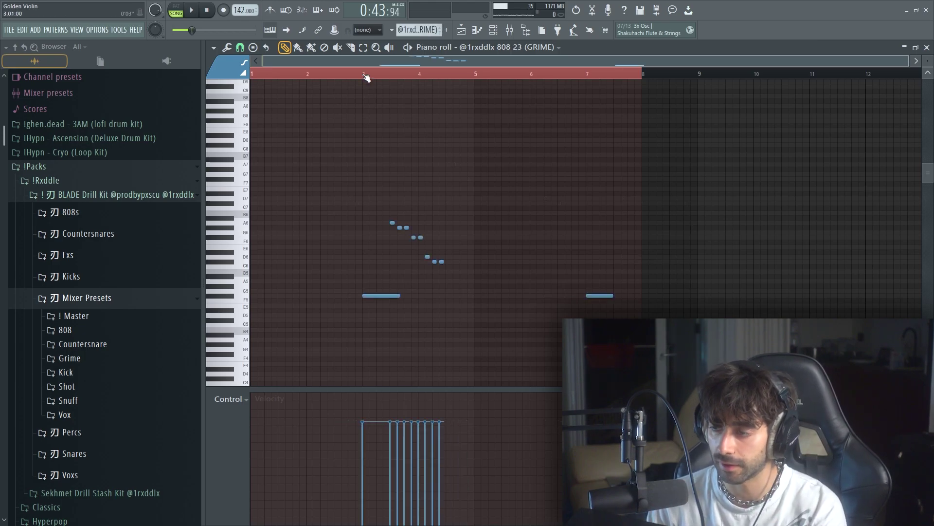
key(space)
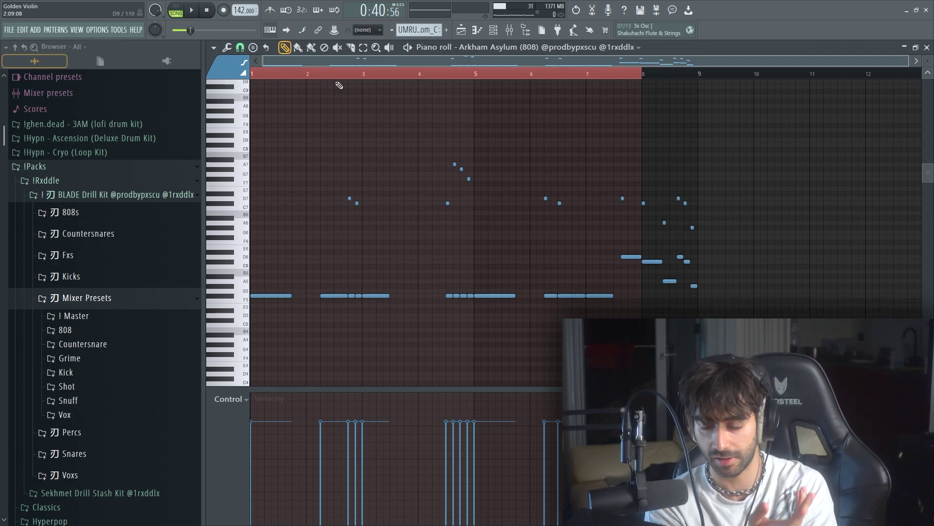
Step: Play the Arkham Asylum (808) notes of the UMRU_bass pattern in the piano roll
key(space)
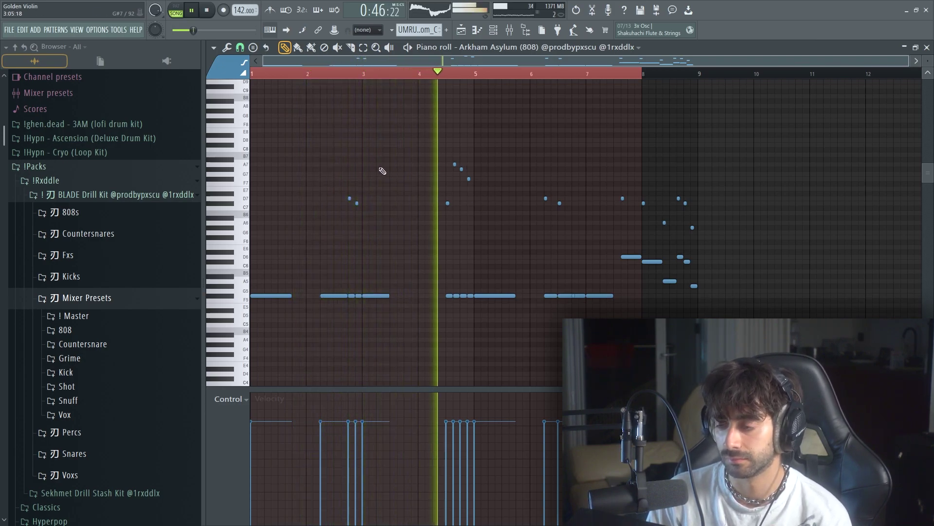
key(space)
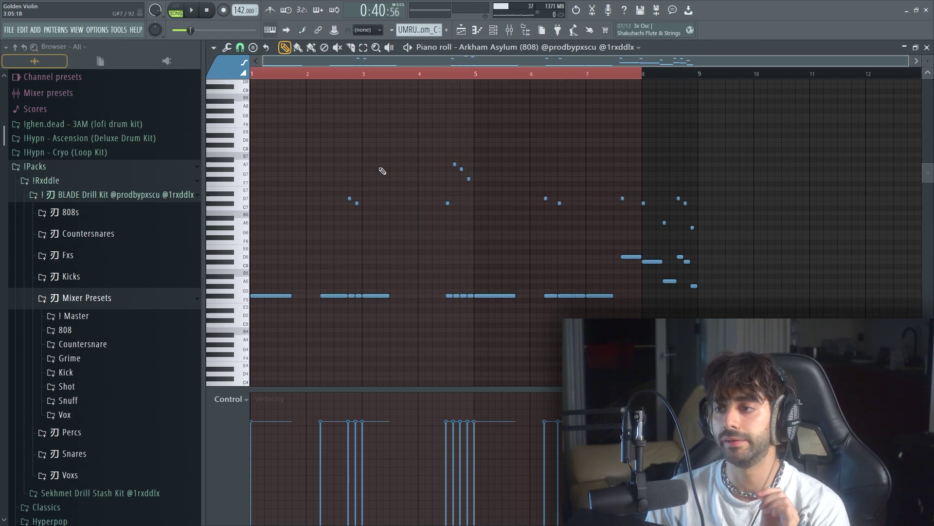
drag(435, 154, 492, 244)
ctrl+click(491, 239)
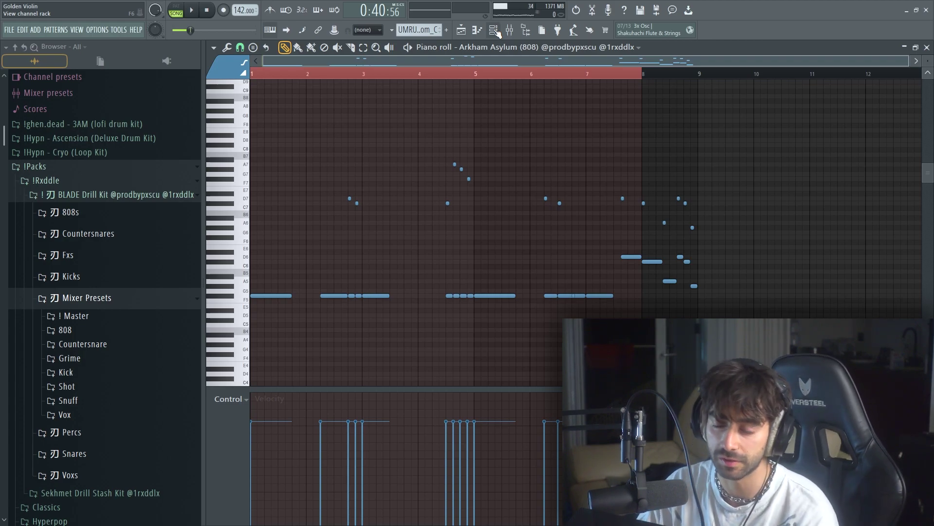
key(F6)
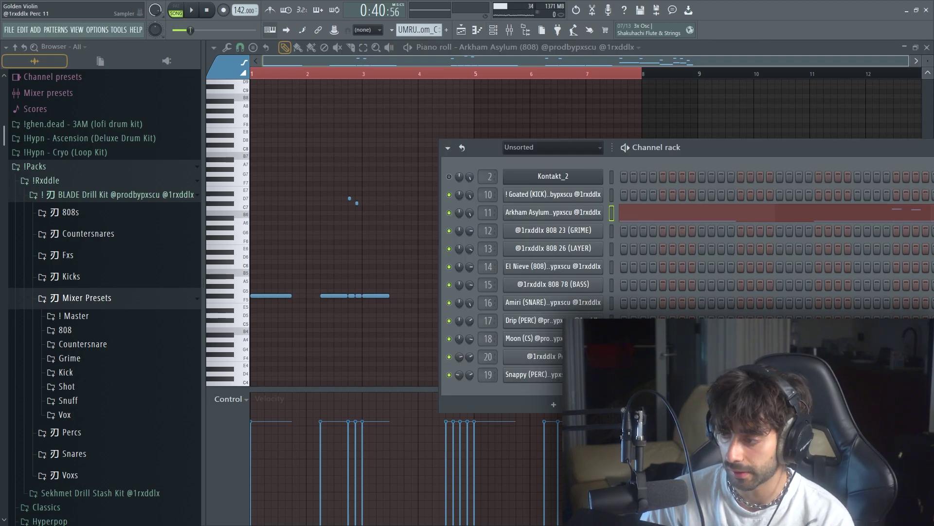
middle_click(542, 355)
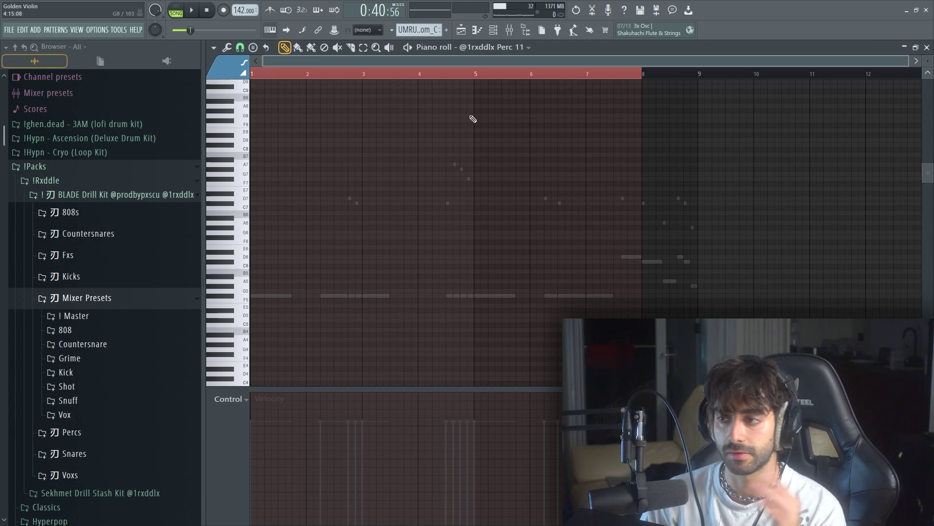
scroll(433, 31, down, 4)
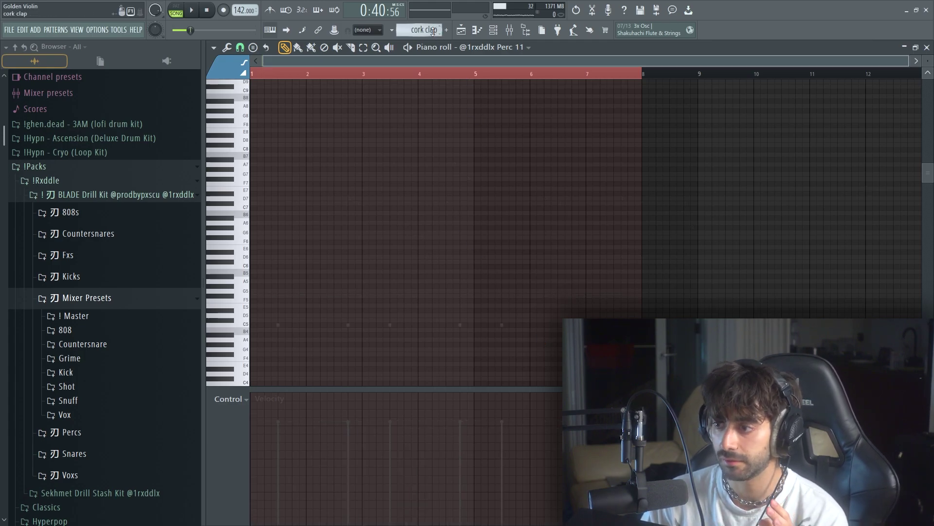
scroll(432, 31, down, 1)
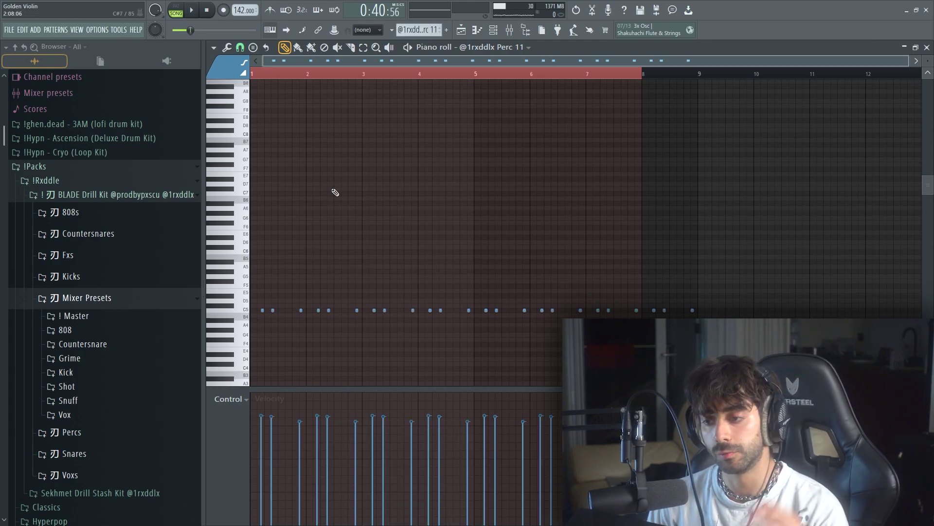
key(space)
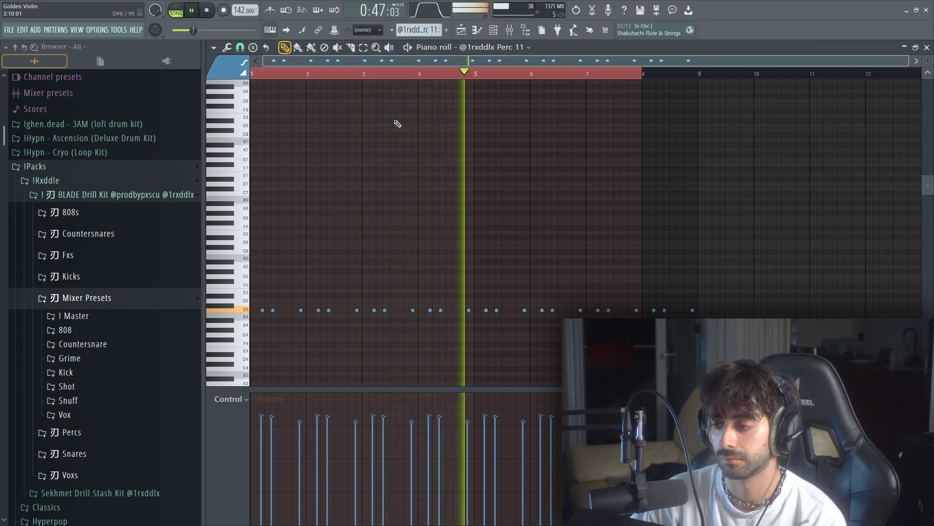
key(space)
Step: Return to the playlist and play the arrangement from bar 41
click(461, 30)
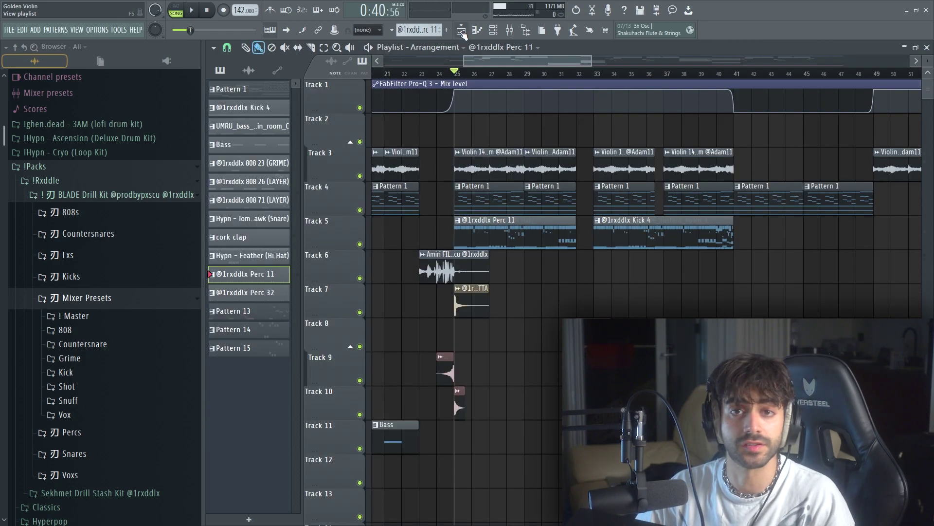
scroll(460, 82, down, 4)
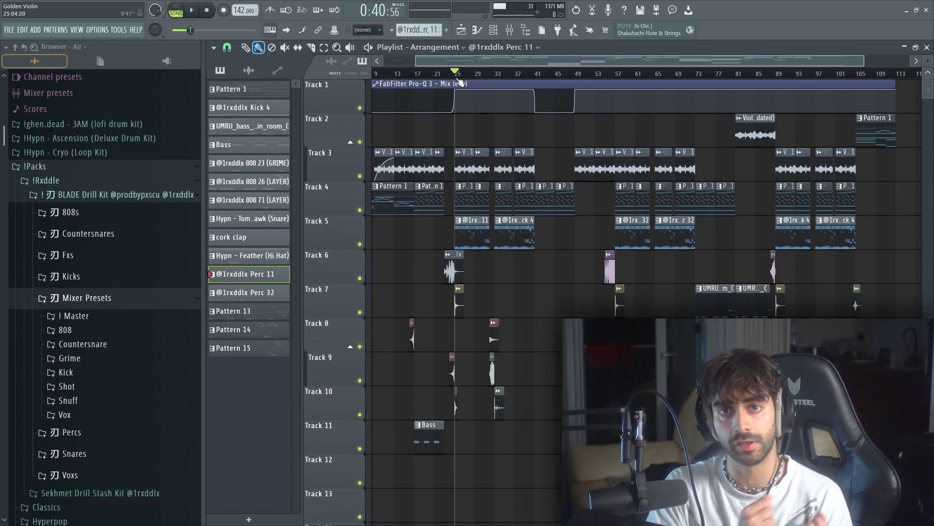
click(536, 76)
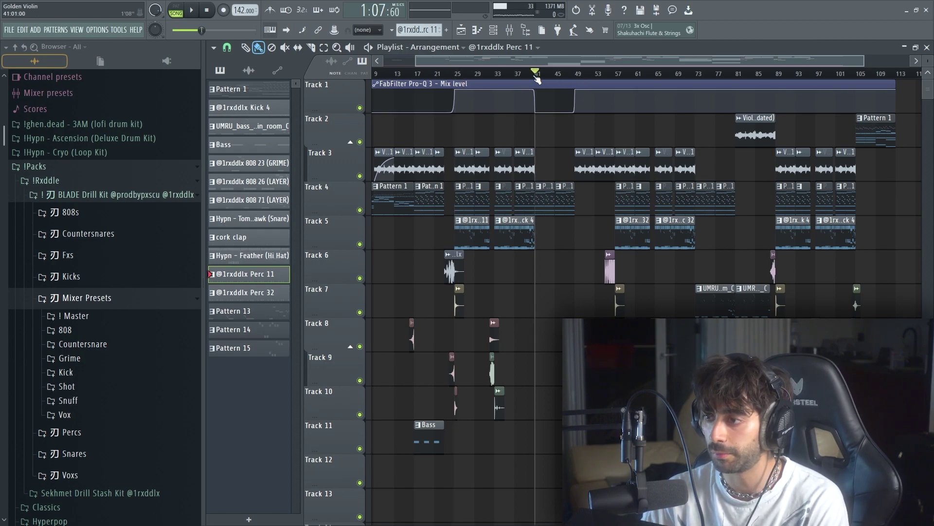
scroll(560, 165, down, 4)
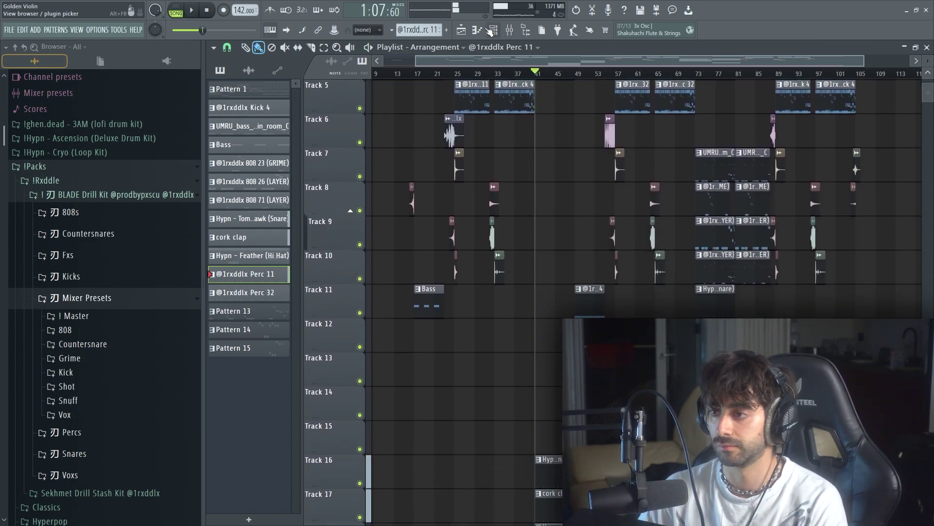
click(490, 30)
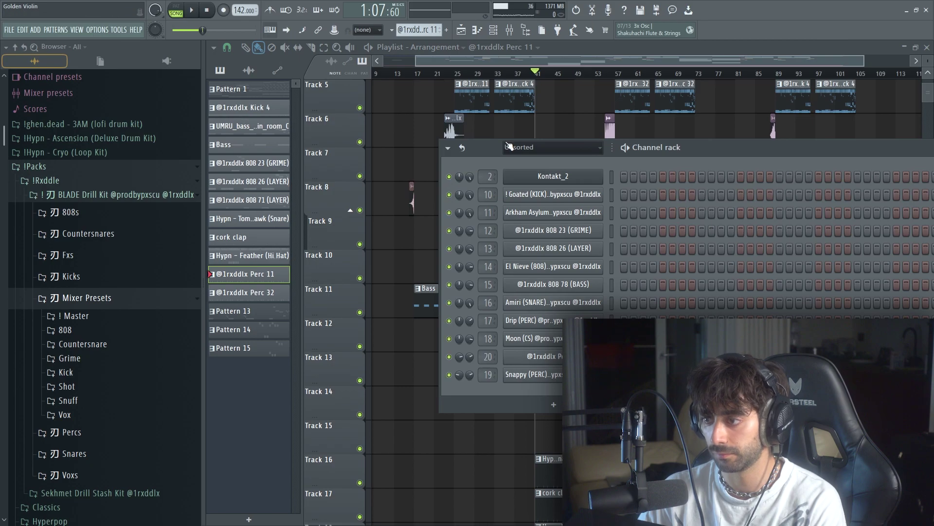
key(space)
key(F6)
scroll(560, 126, up, 4)
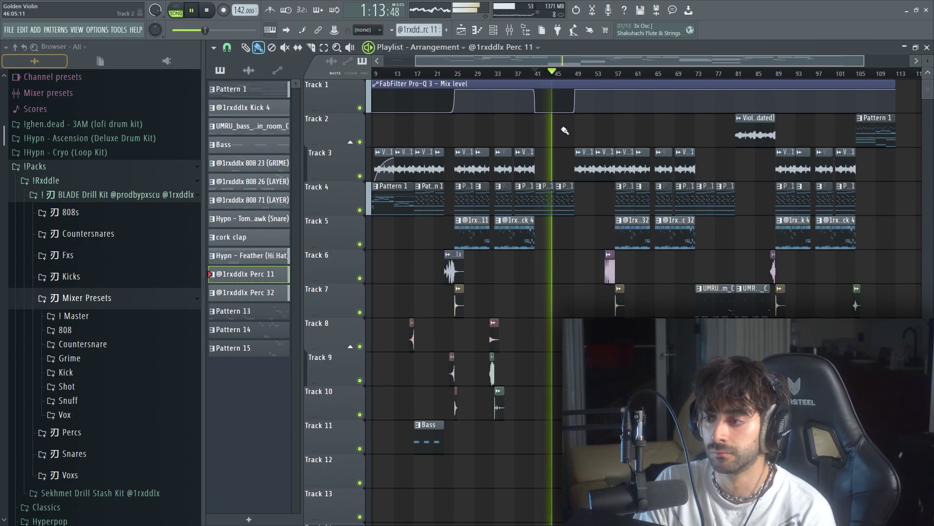
key(space)
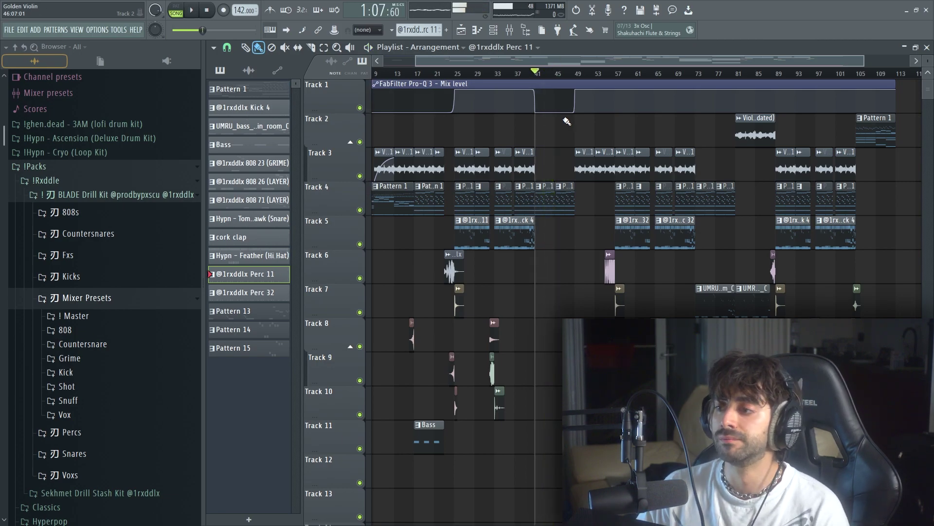
Step: Play the arrangement from the section that starts at bar 49
click(576, 74)
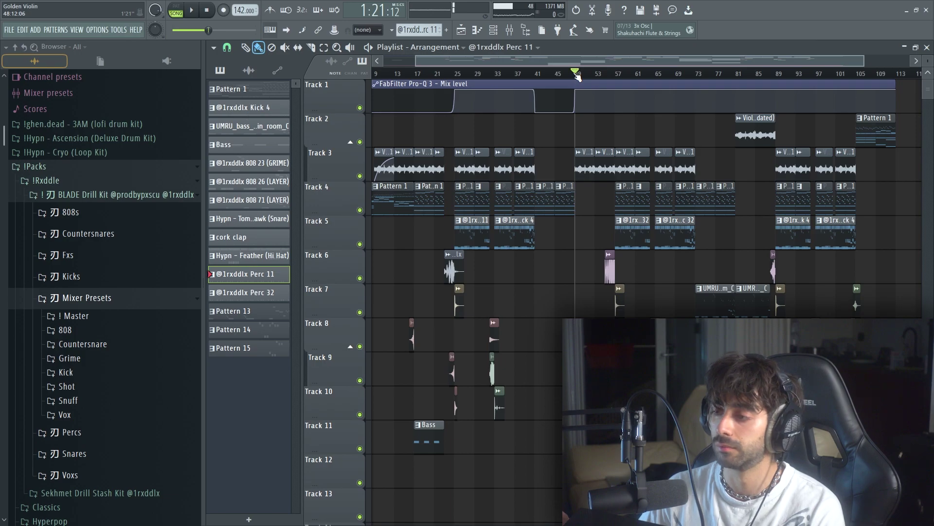
key(space)
scroll(577, 77, up, 2)
scroll(577, 76, up, 4)
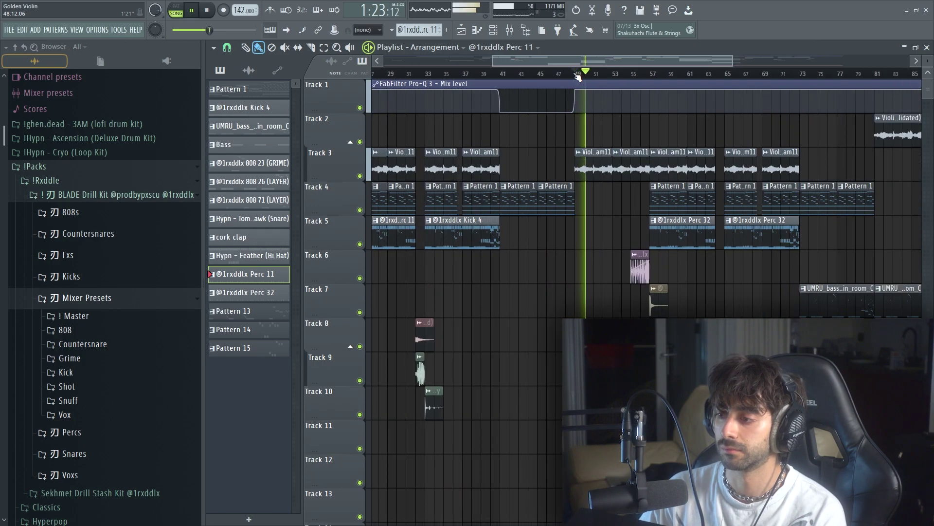
drag(584, 63, 591, 61)
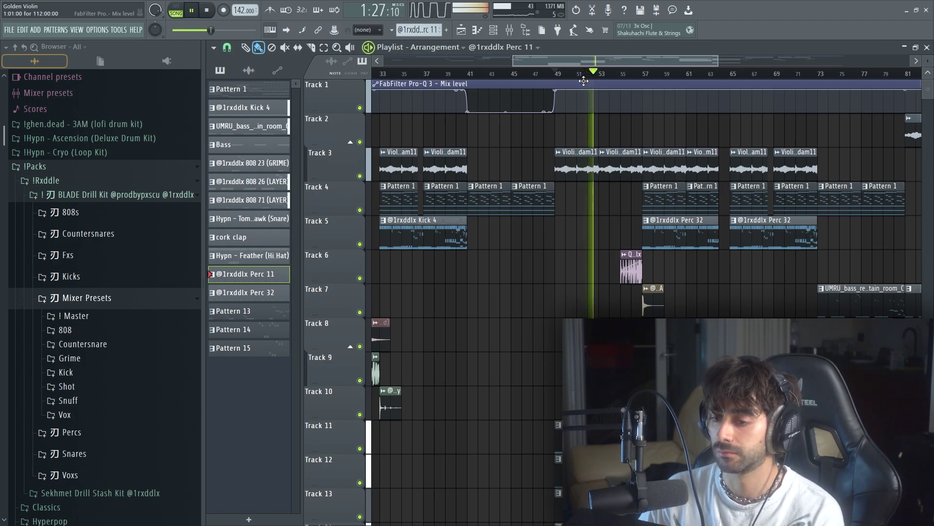
key(space)
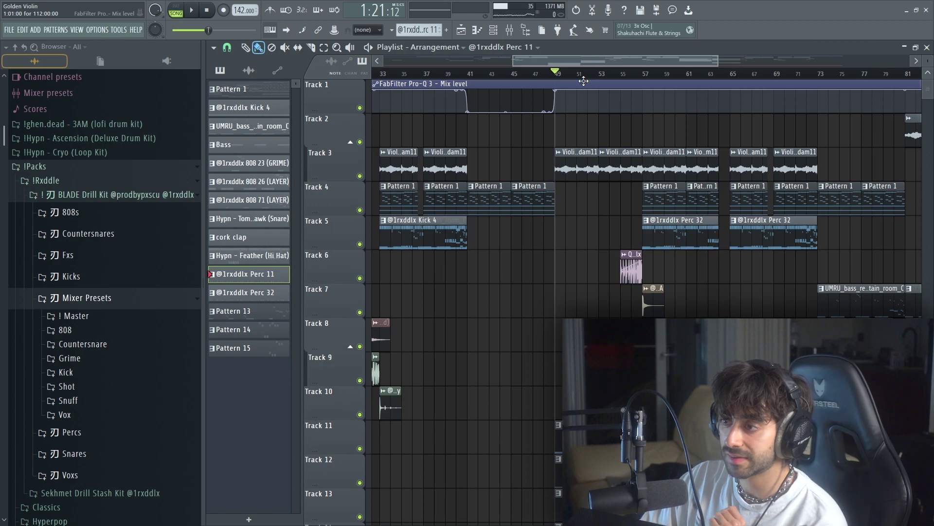
Step: Collapse the BLADE Drill Kit folder in the browser and play the arrangement from bar 21
drag(584, 80, 490, 57)
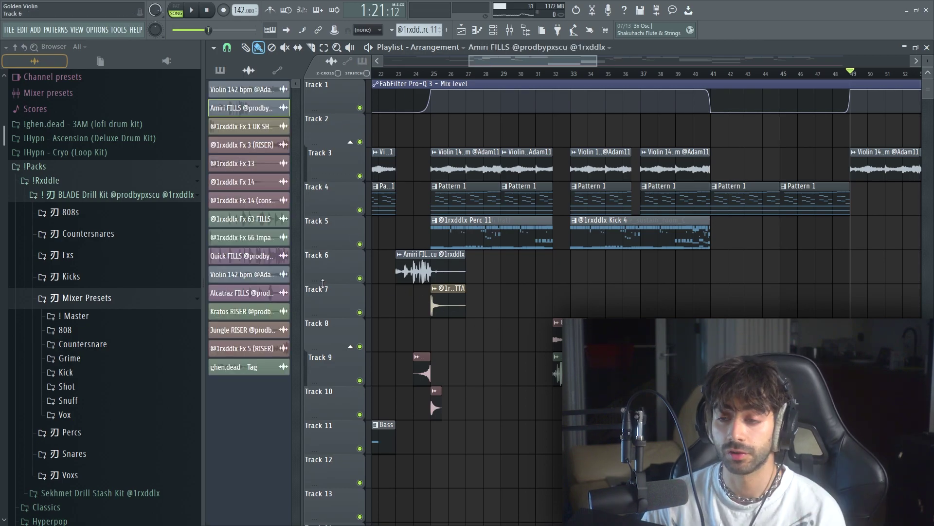
click(111, 197)
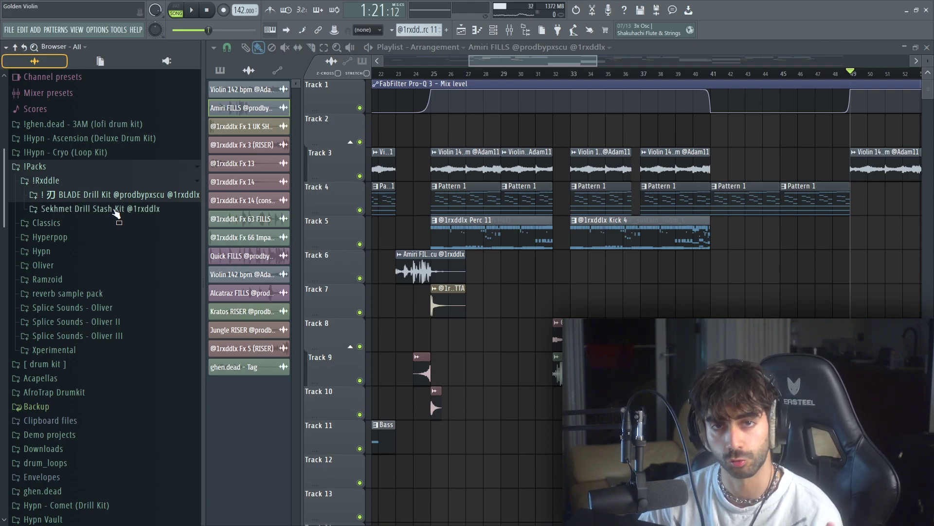
mouse_move(397, 75)
mouse_down()
mouse_move(374, 75)
mouse_move(395, 64)
mouse_up()
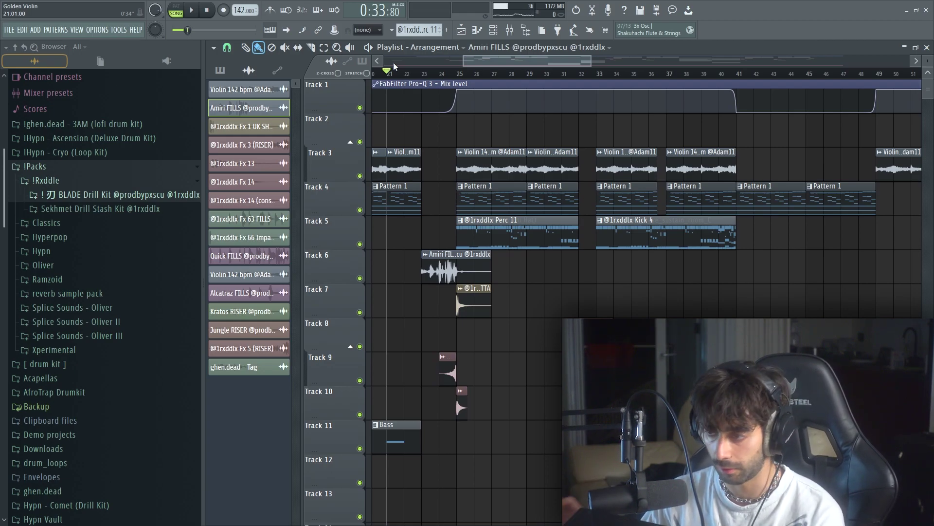
key(space)
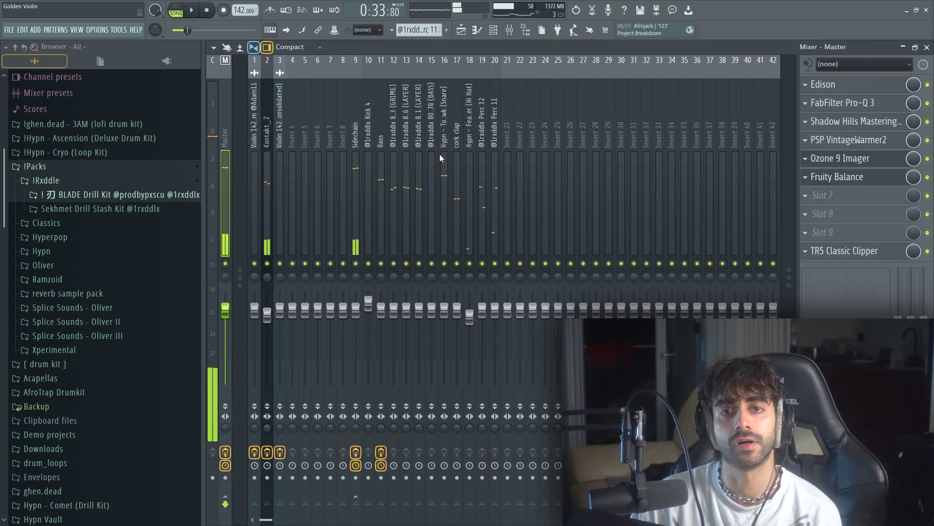
Step: Inspect the effect slots of the Kontakt_2, Hypn - Tomahawk (Snare), cork clap and Bass mixer tracks
drag(440, 154, 263, 176)
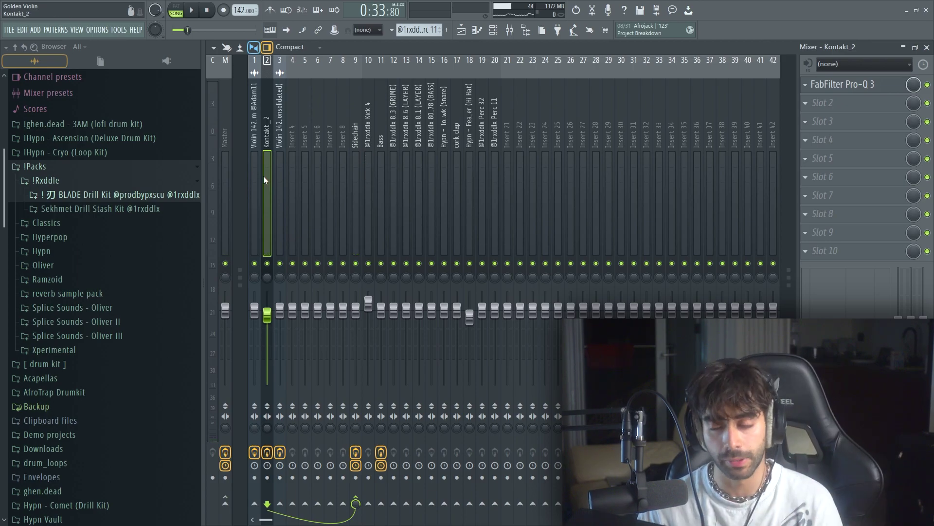
drag(492, 160, 445, 173)
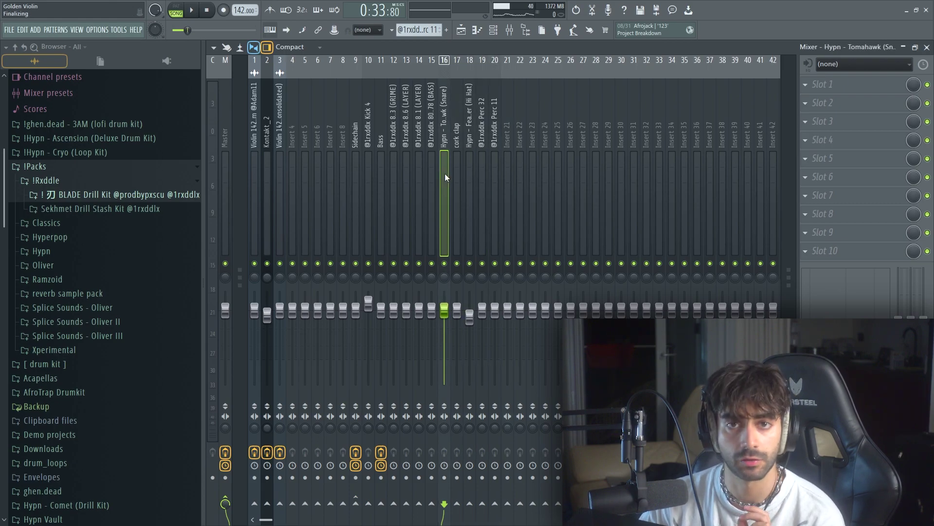
key(F6)
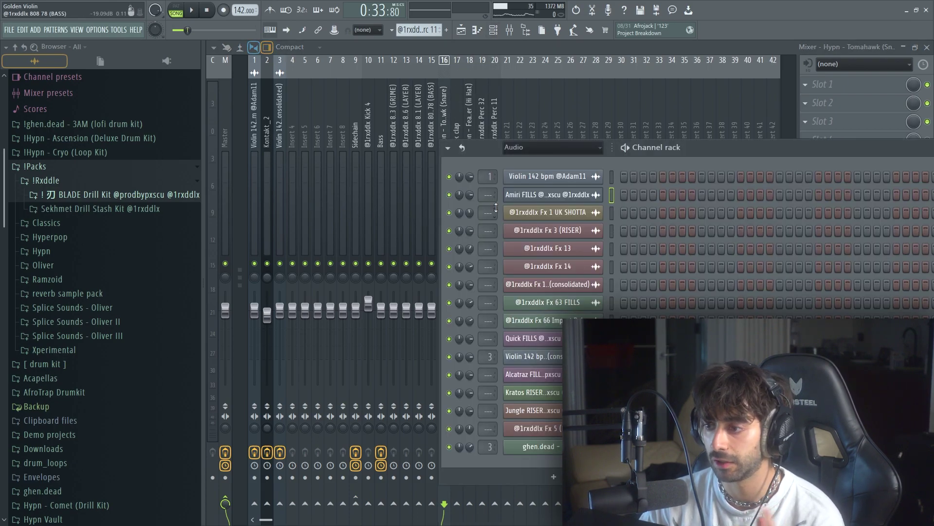
click(459, 97)
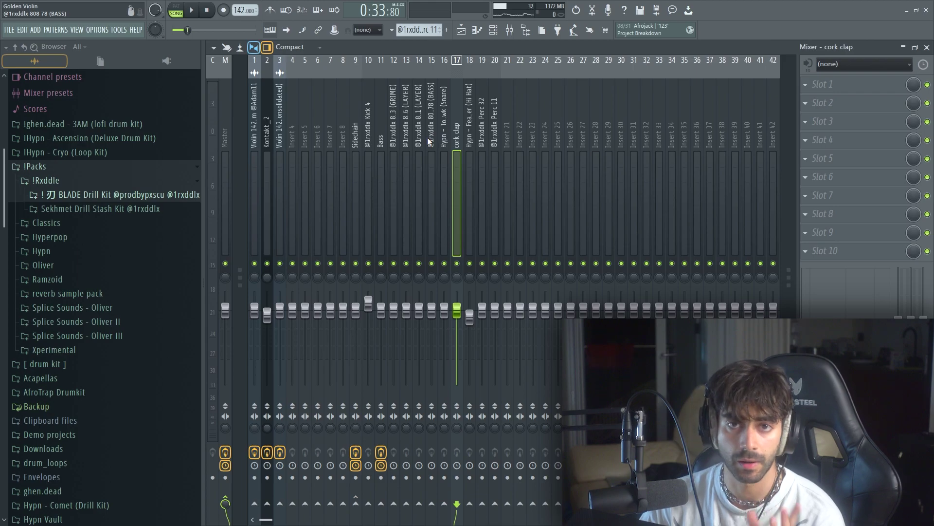
click(386, 153)
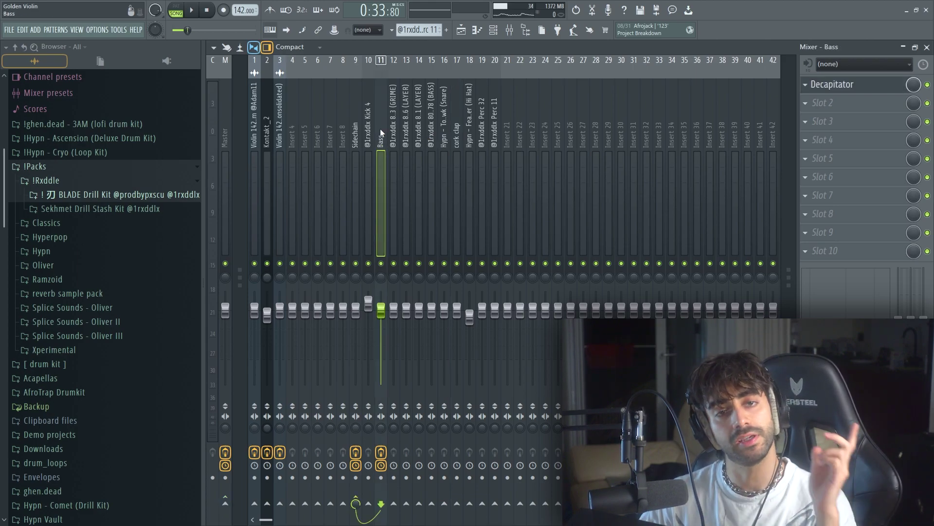
Step: Inspect the Master track's FabFilter Pro-Q 3, Shadow Hills Mastering Compressor, PSP VintageWarmer2 and Ozone 9 Imager, and return to the playlist
click(224, 159)
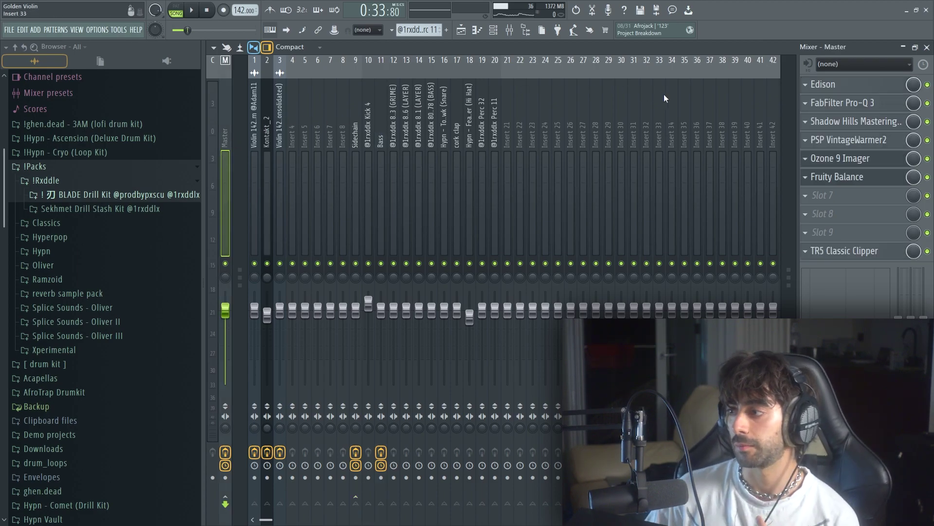
click(845, 103)
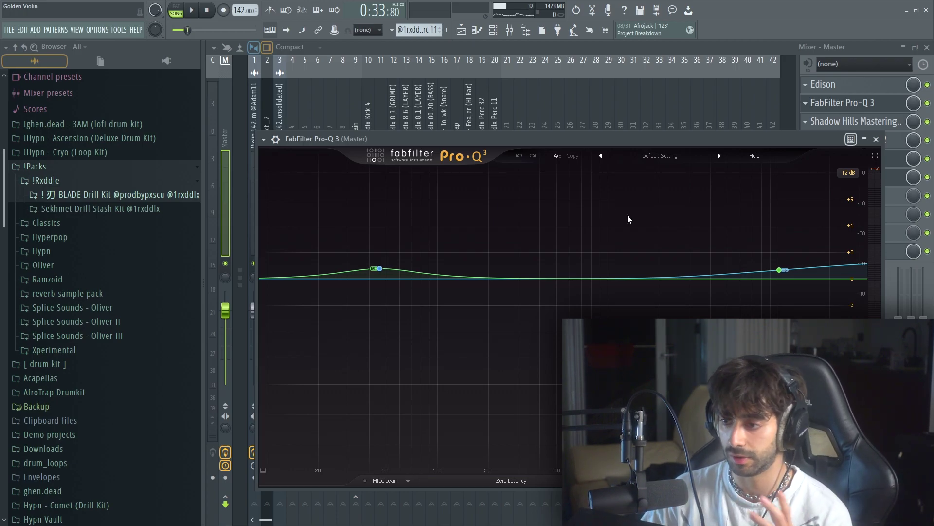
click(846, 121)
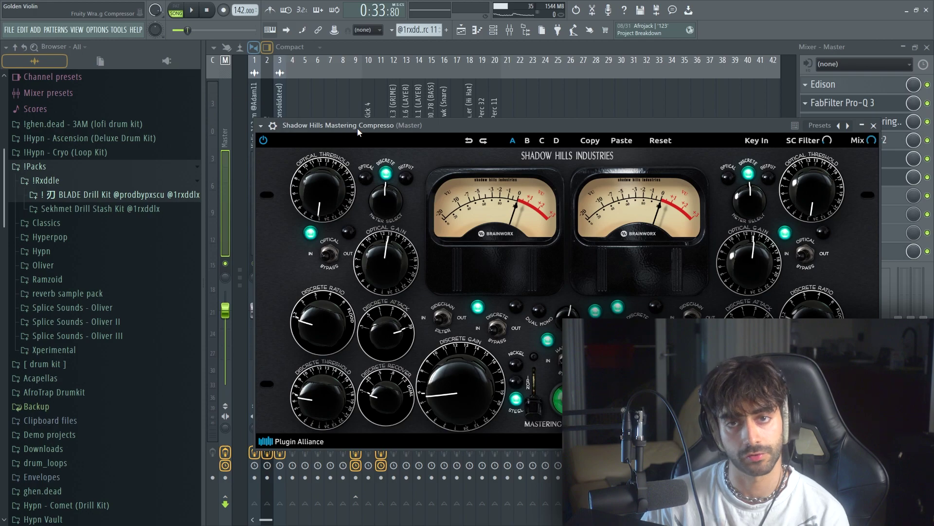
click(887, 141)
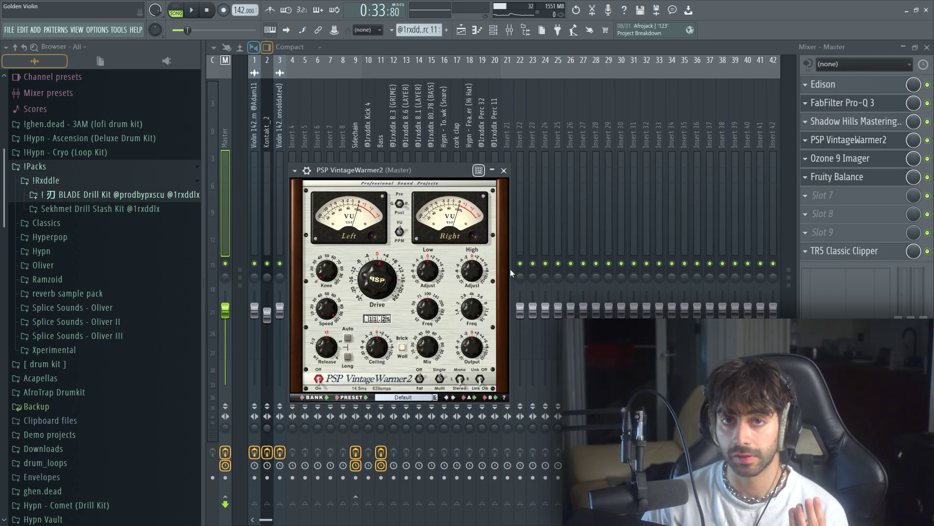
click(875, 161)
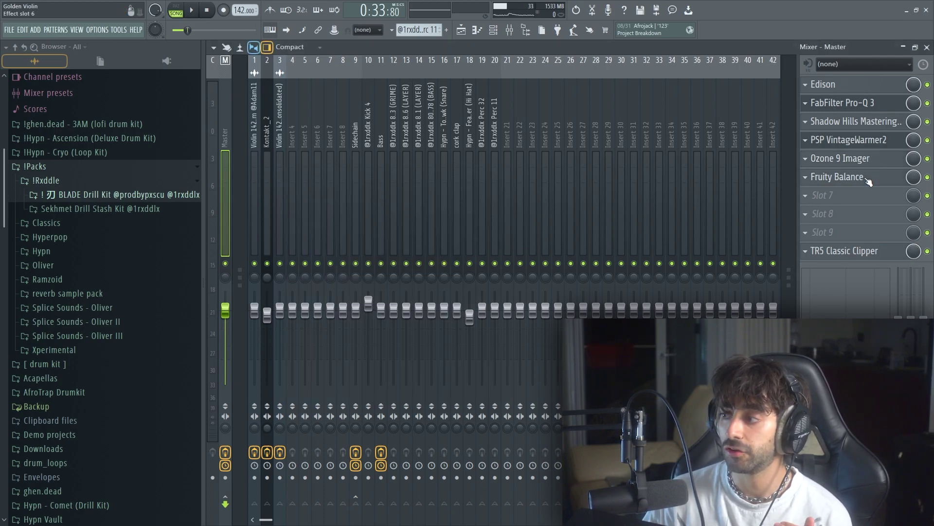
click(460, 30)
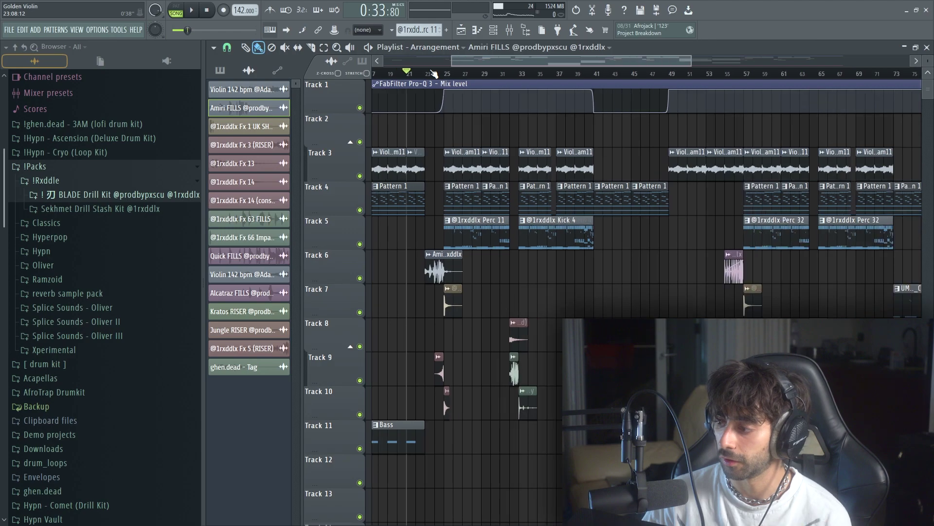